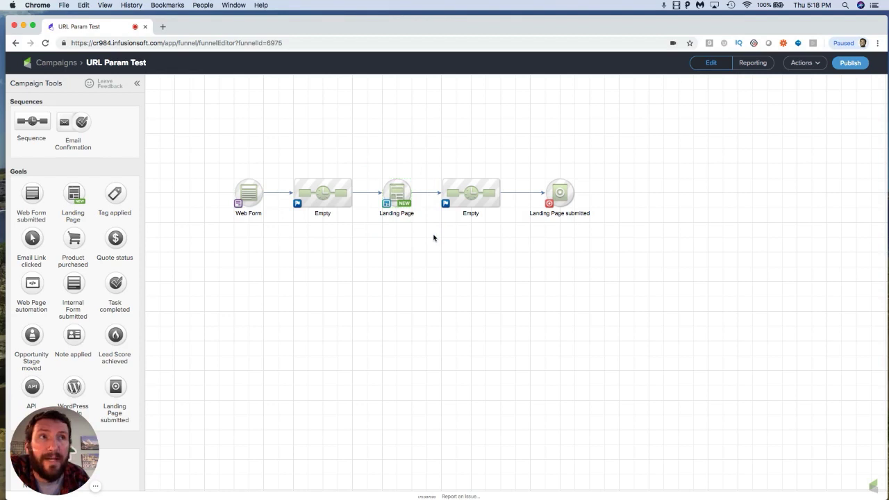
left_click_drag(524, 165, 604, 233)
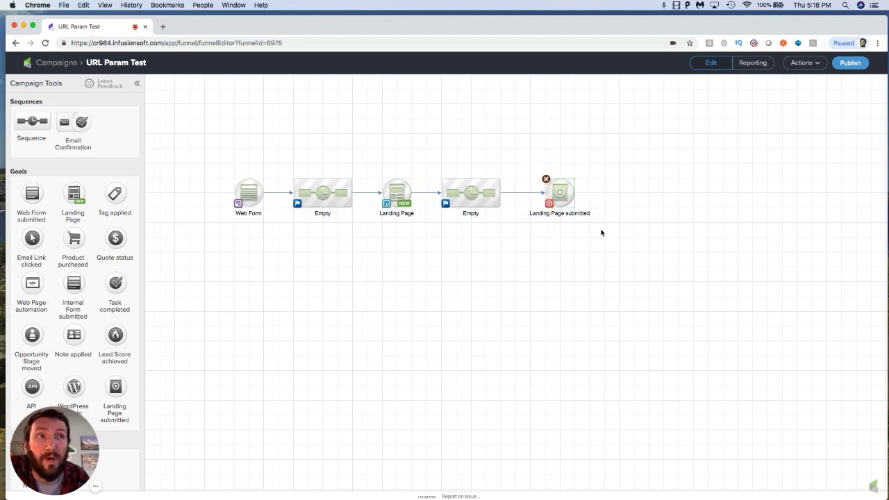
left_click(602, 232)
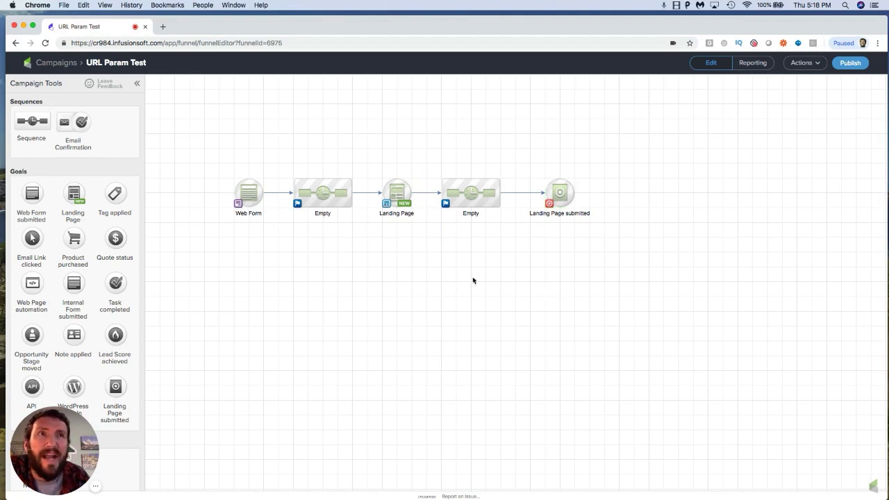
left_click(248, 198)
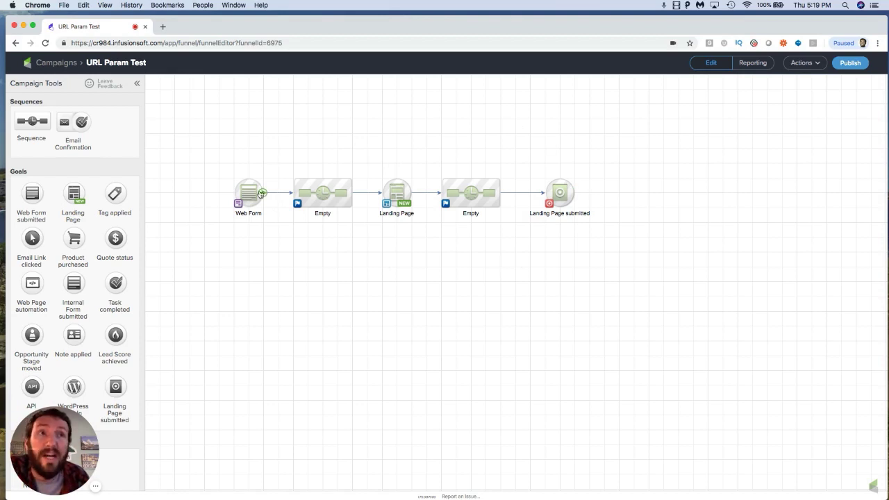
mouse_move(250, 191)
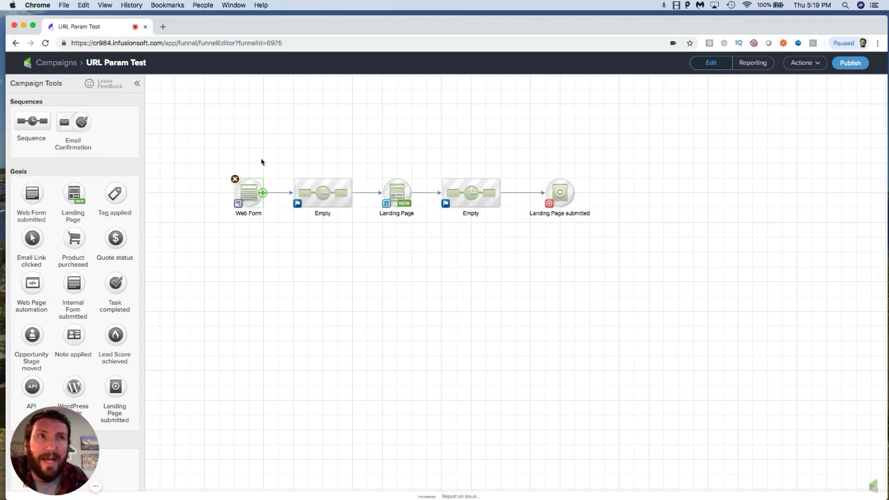
mouse_move(388, 196)
mouse_move(569, 189)
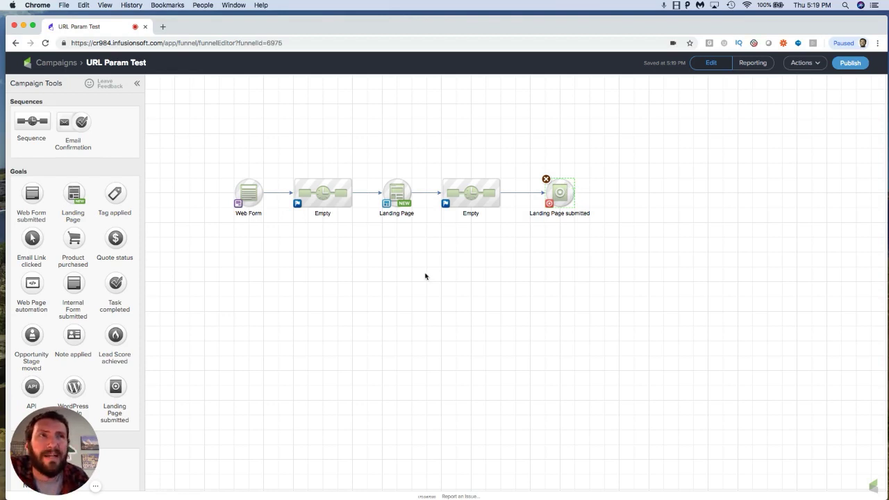
left_click_drag(364, 166, 431, 238)
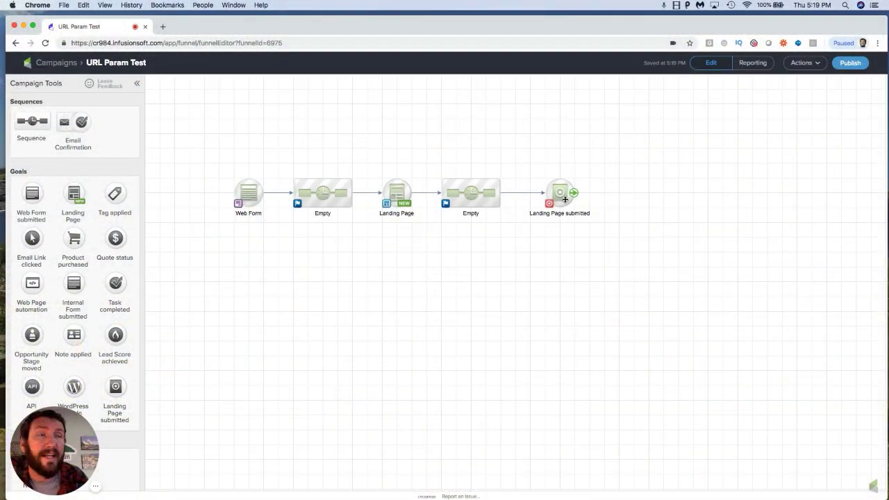
Step: Open the Landing Page submitted goal and change its heading to "The Final Landing Page"
double_click(565, 198)
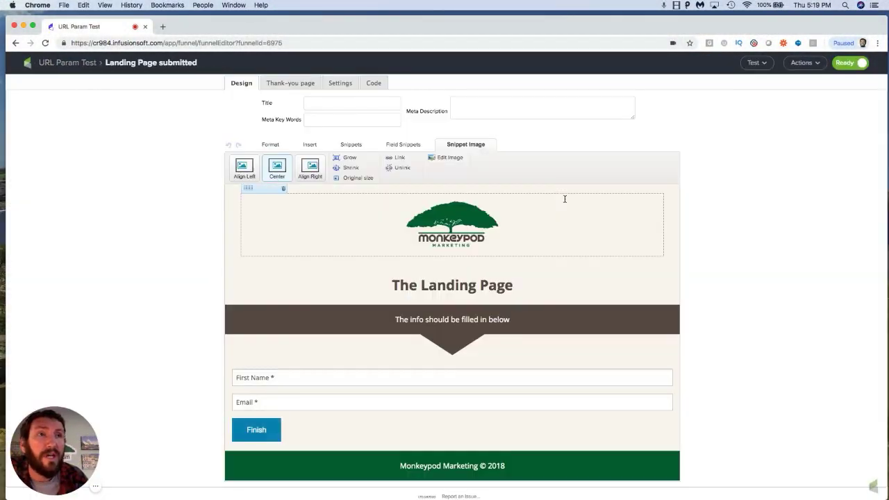
left_click(422, 285)
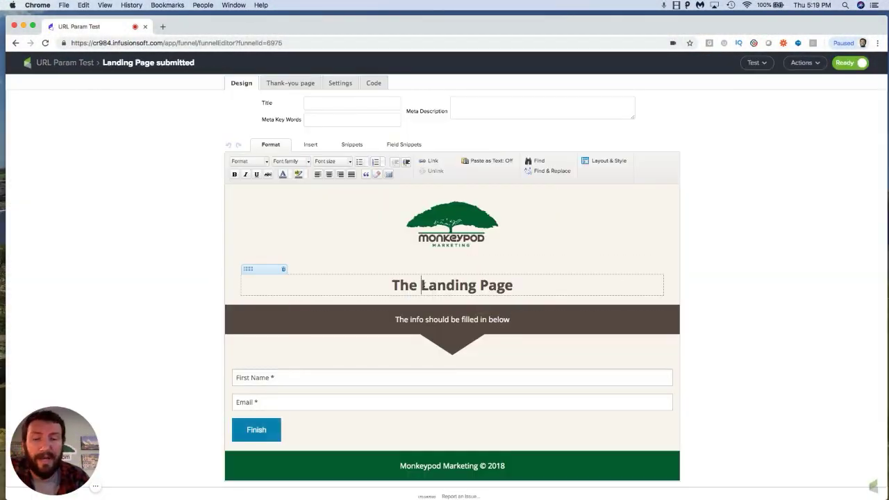
type("Final")
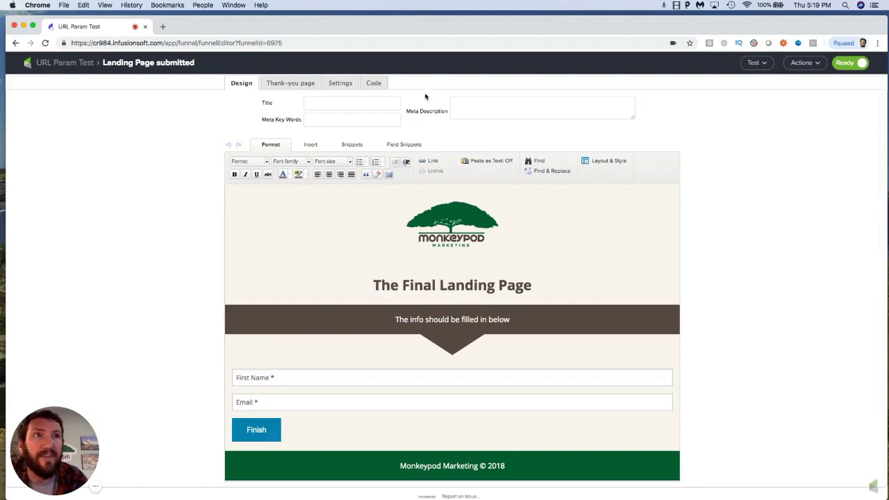
Step: Copy the final landing page's hosted Landing Page URL from its code settings and return to the campaign canvas
left_click(375, 83)
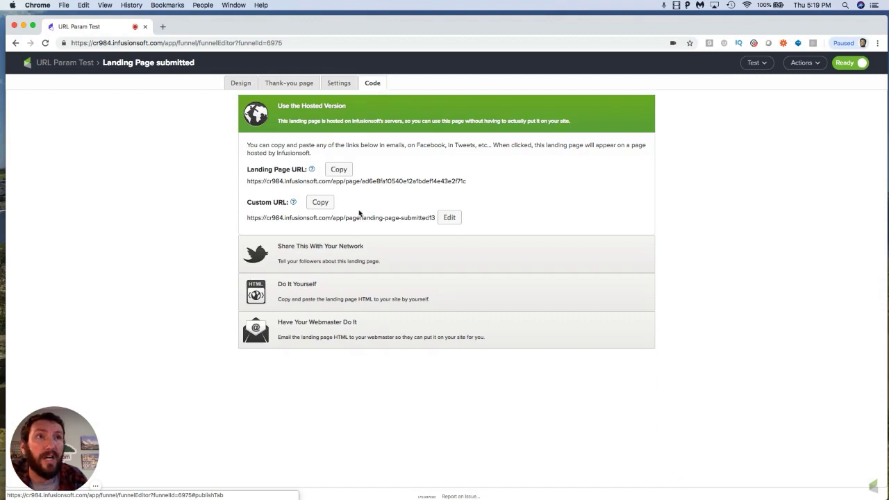
left_click(337, 172)
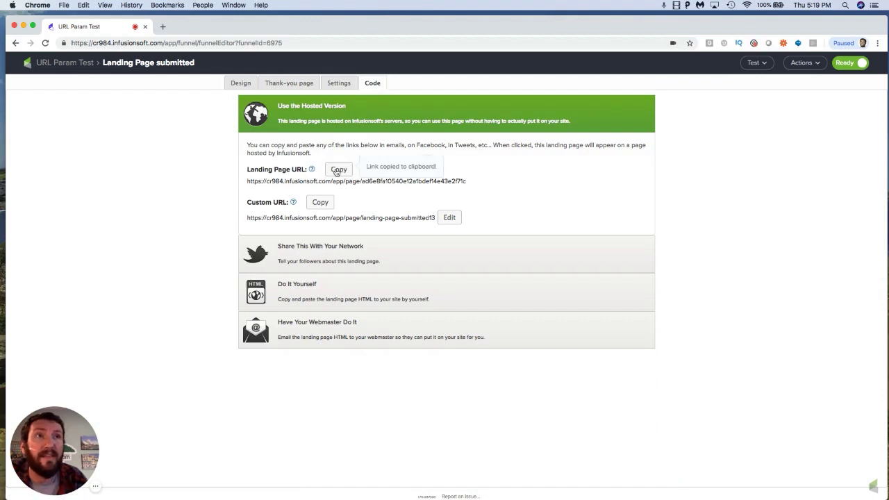
left_click(66, 63)
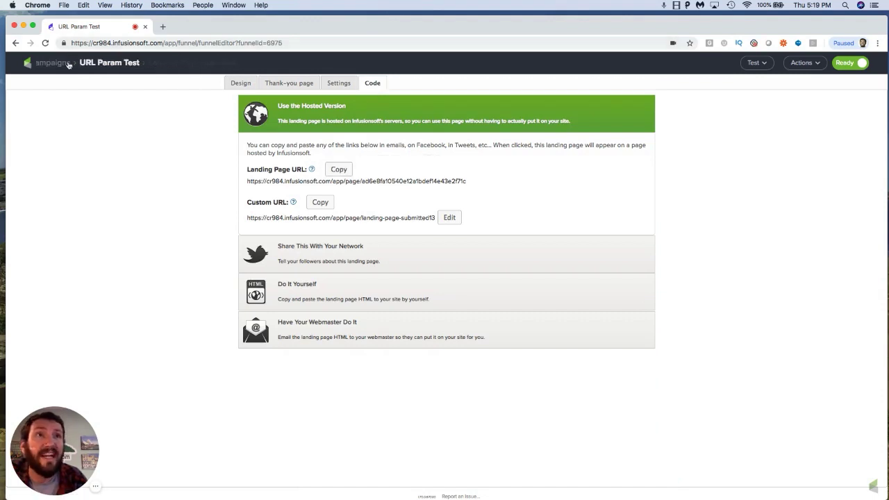
left_click(497, 273)
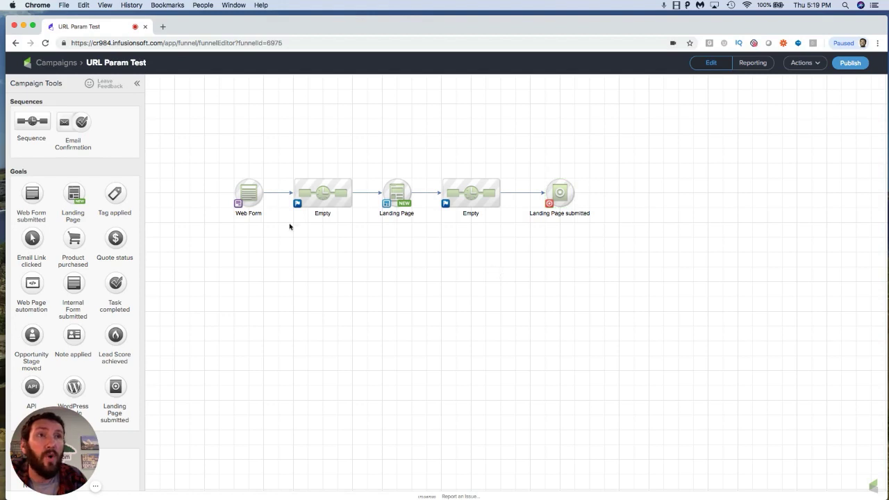
left_click_drag(218, 175, 276, 224)
left_click(395, 182)
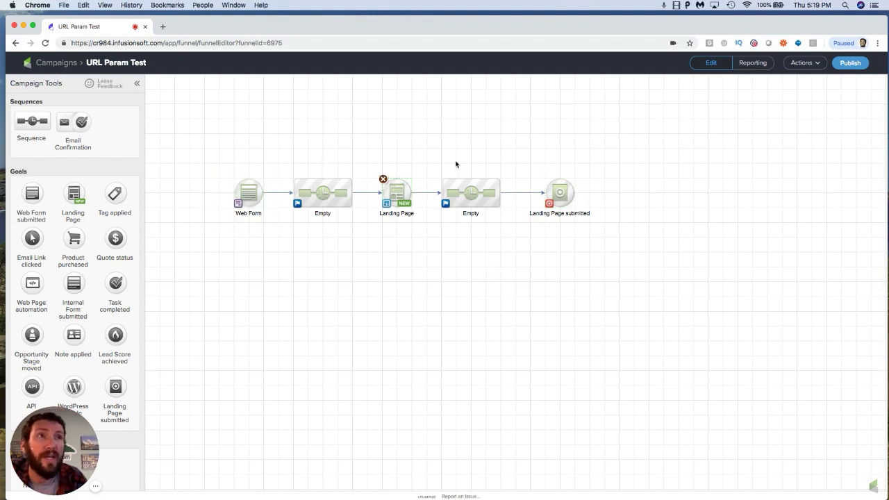
left_click(554, 190)
left_click(499, 243)
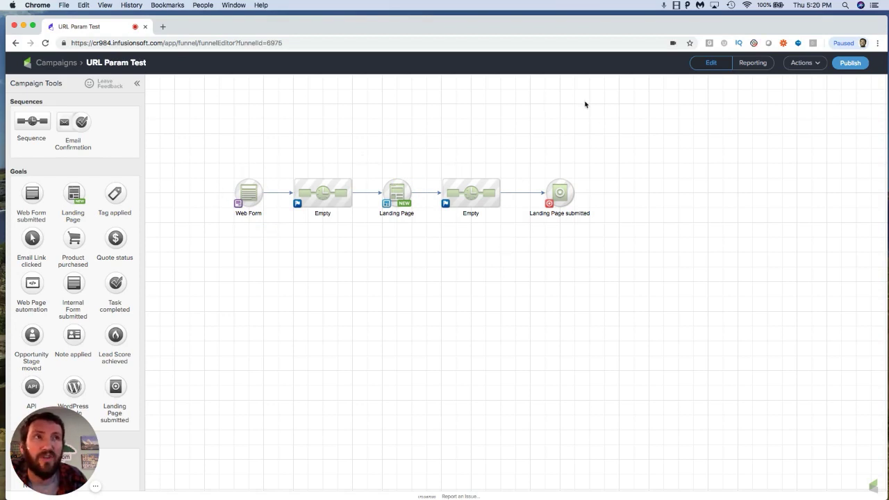
mouse_move(581, 188)
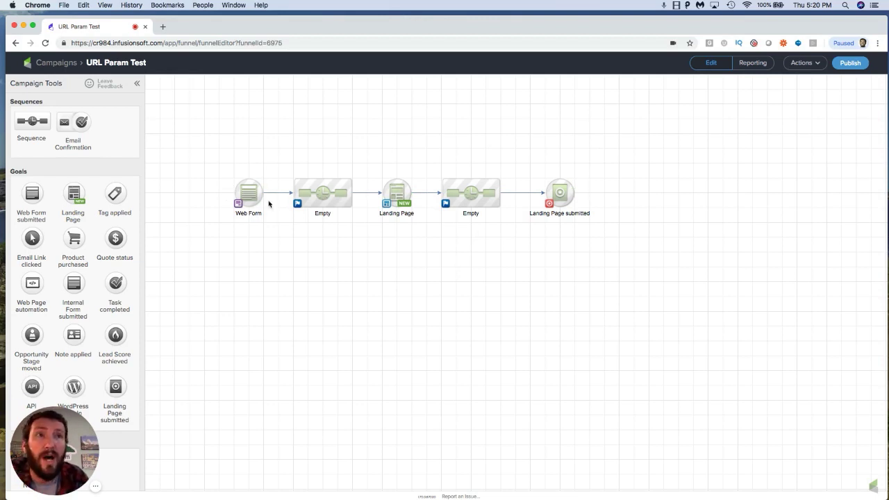
mouse_move(251, 192)
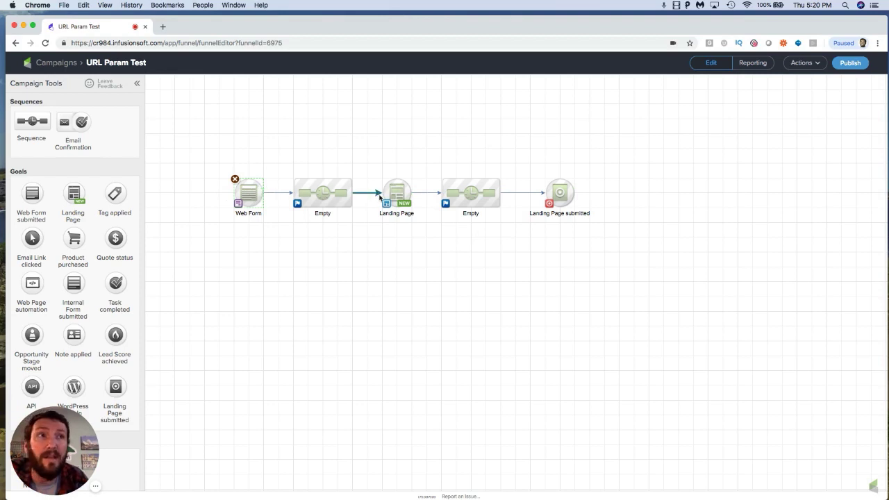
mouse_move(394, 194)
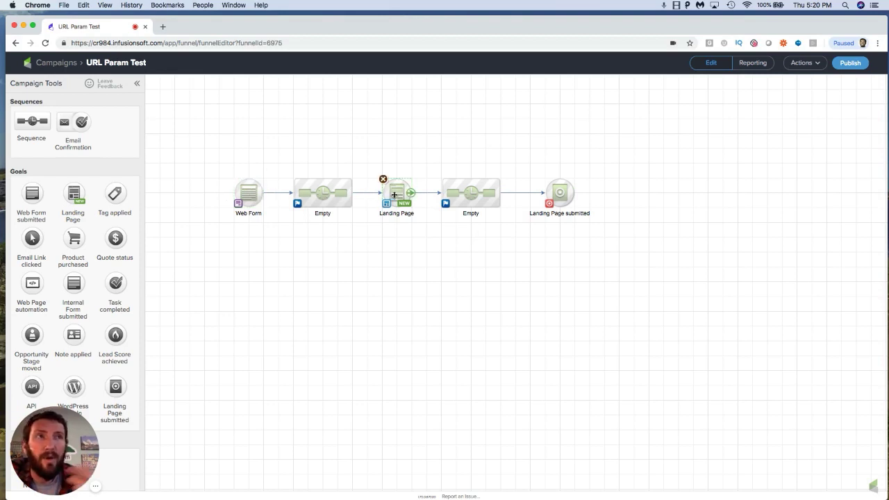
mouse_move(545, 190)
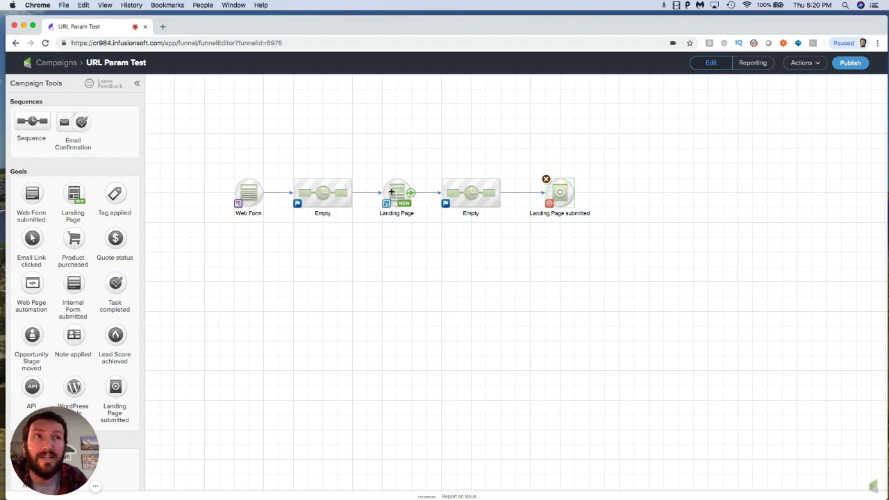
left_click(250, 188)
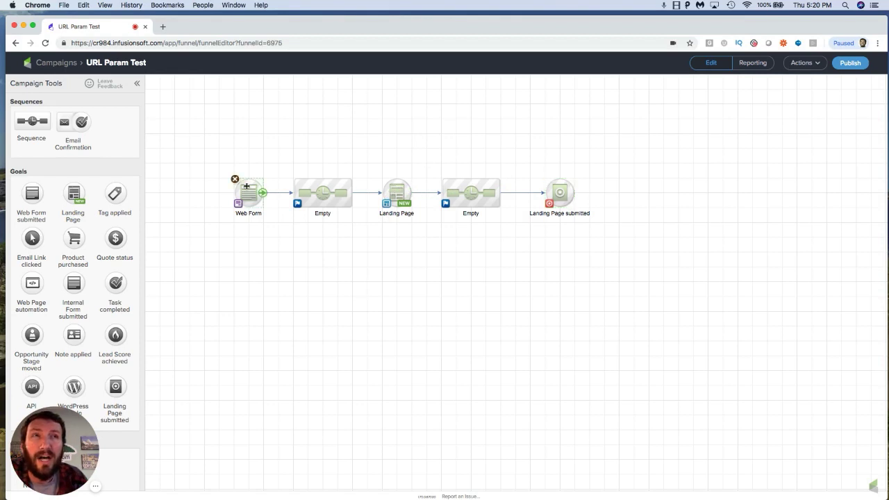
Step: Open the Page 2 landing page and move the First Name field above Email in its form
double_click(397, 192)
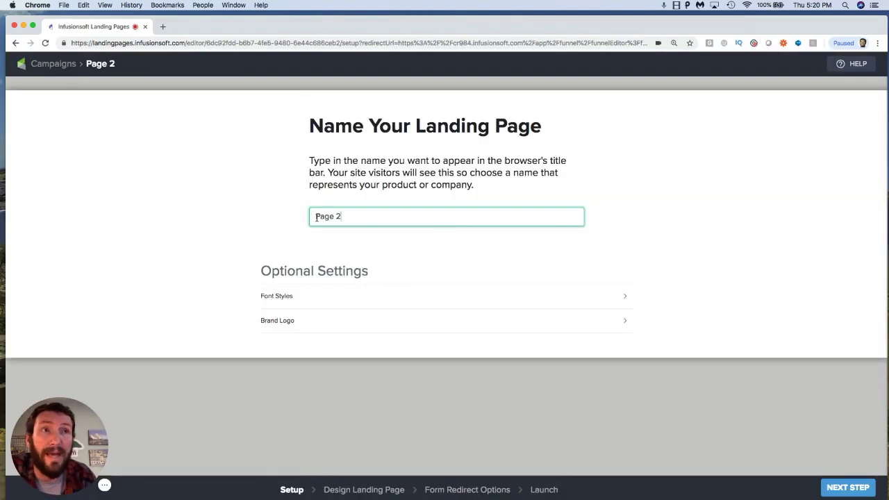
left_click(848, 488)
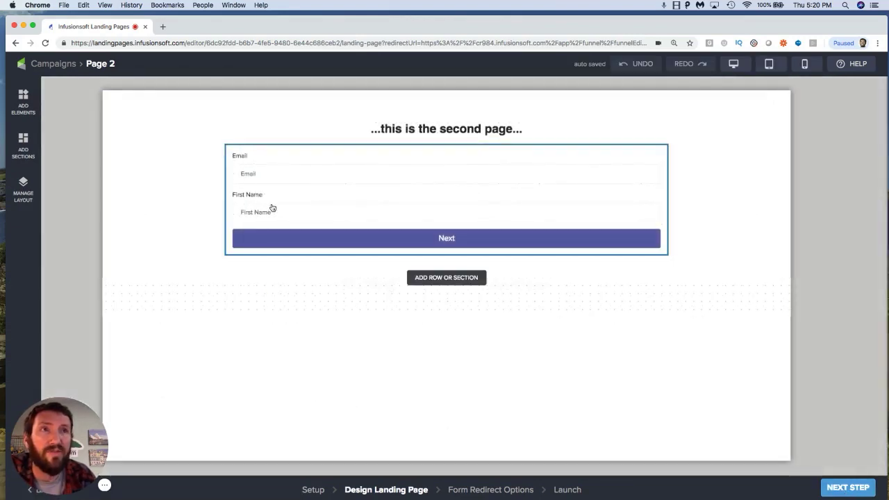
left_click(657, 196)
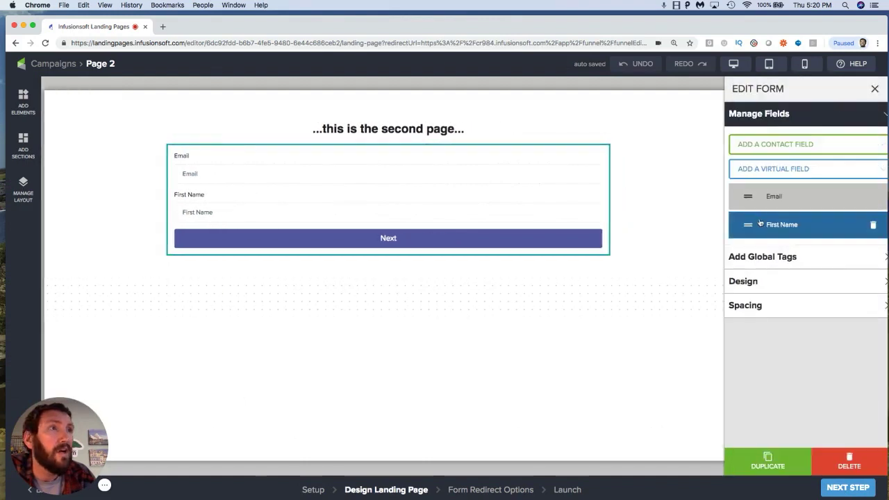
left_click_drag(748, 223, 747, 197)
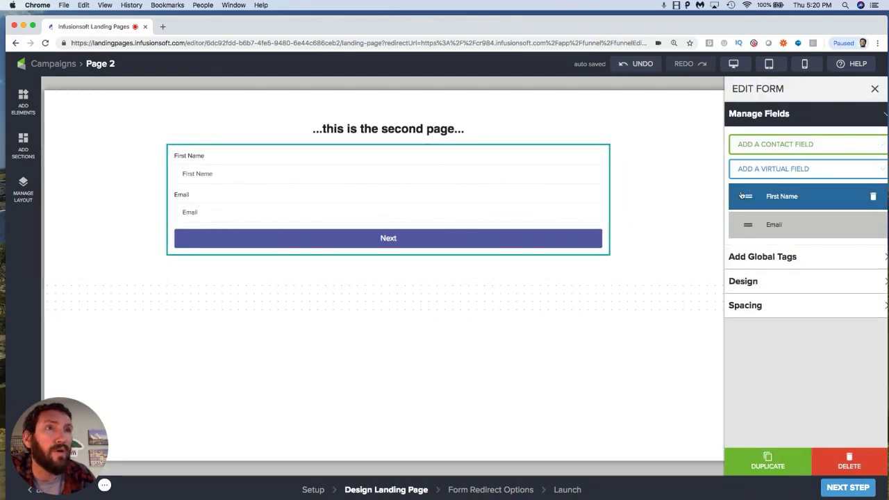
Step: Paste the copied final landing page URL as Page 2's external redirect destination
left_click(847, 489)
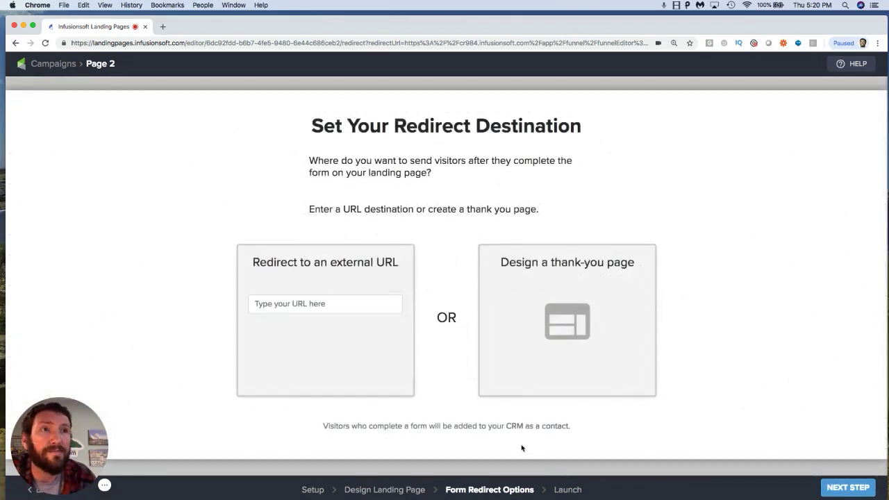
left_click(372, 303)
key("super+v")
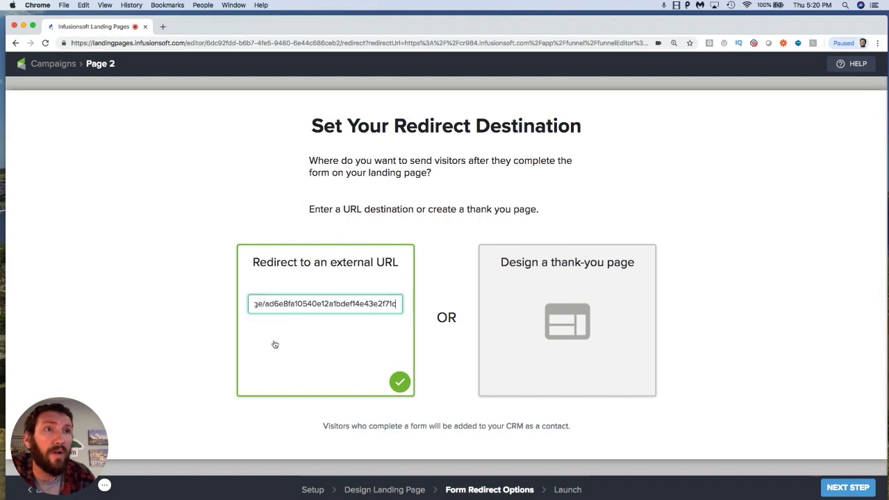
scroll(278, 306, "left", 3)
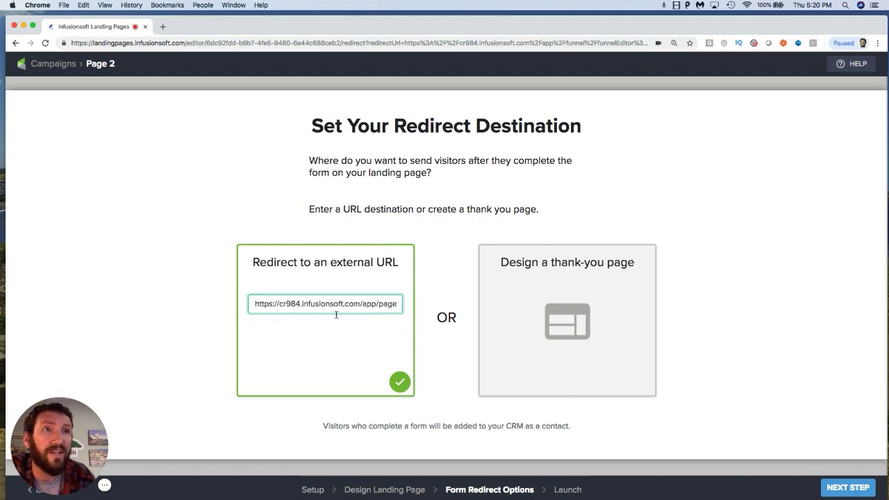
Step: Publish the Page 2 landing page live and return to the campaign canvas
left_click(846, 492)
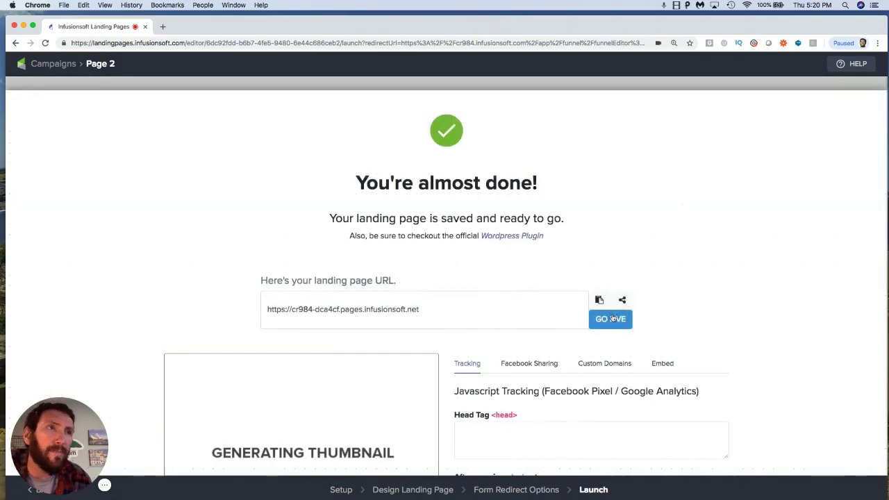
left_click(612, 318)
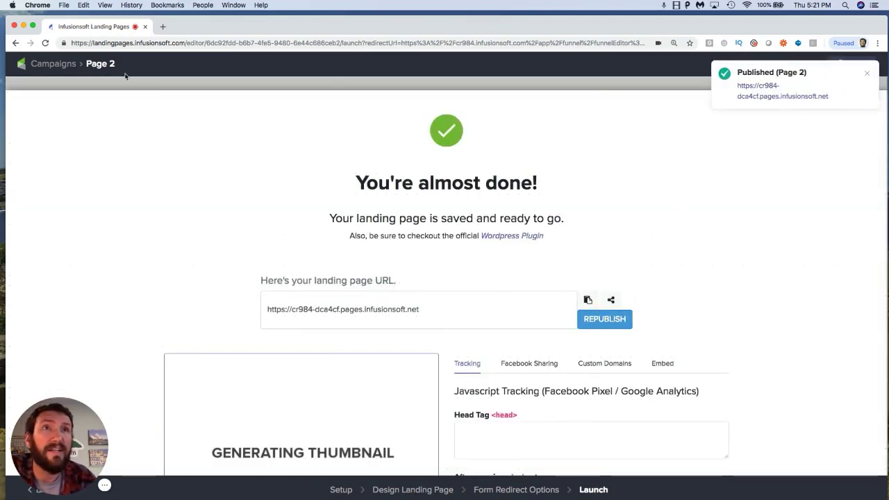
left_click(60, 64)
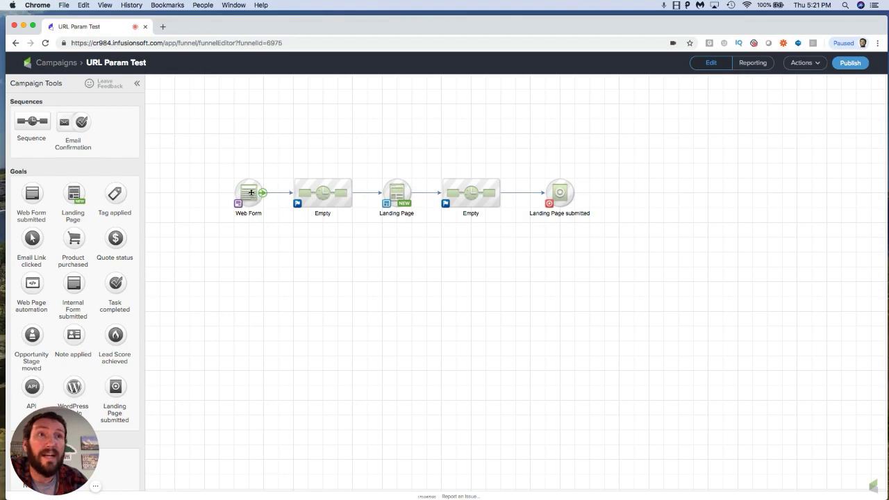
Step: Reopen Page 2 at its launch stage and copy its published landing page URL
double_click(396, 190)
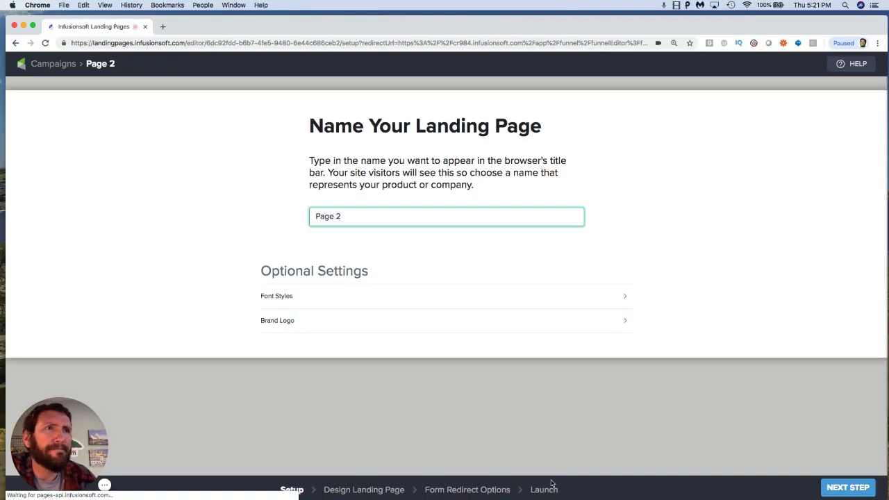
left_click(549, 488)
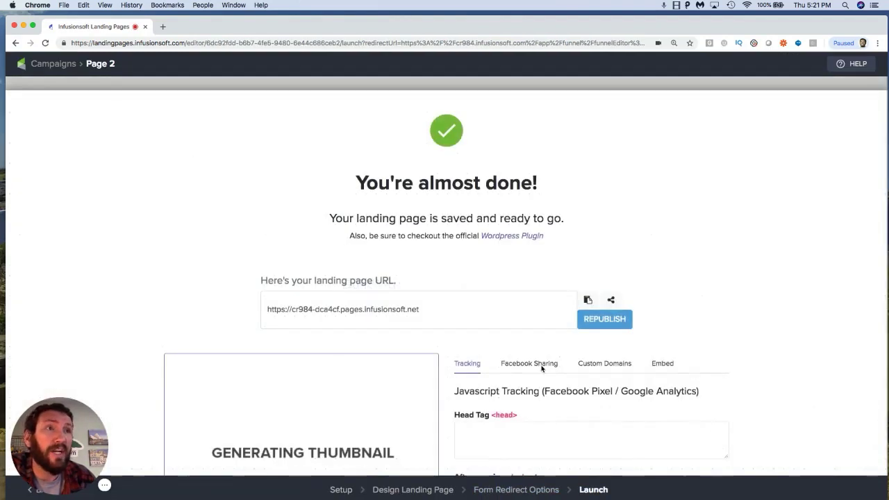
left_click(587, 300)
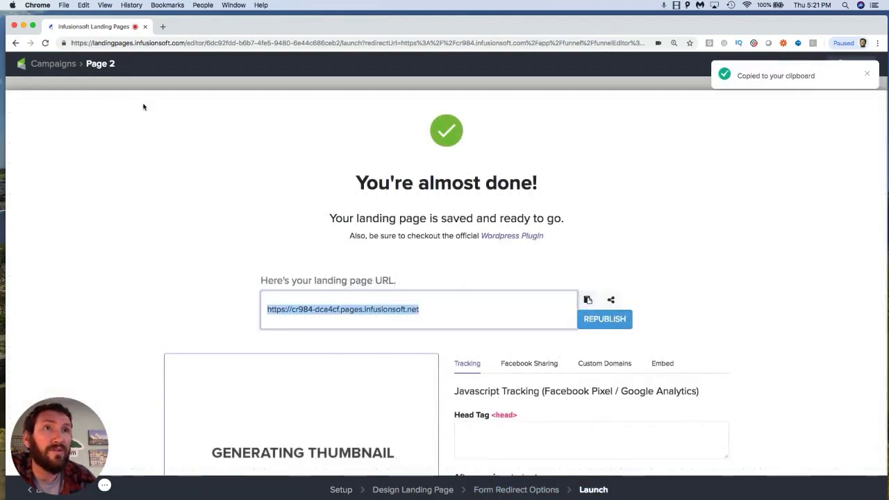
Step: Return to the campaign and open the Web Form goal's editor
left_click(63, 64)
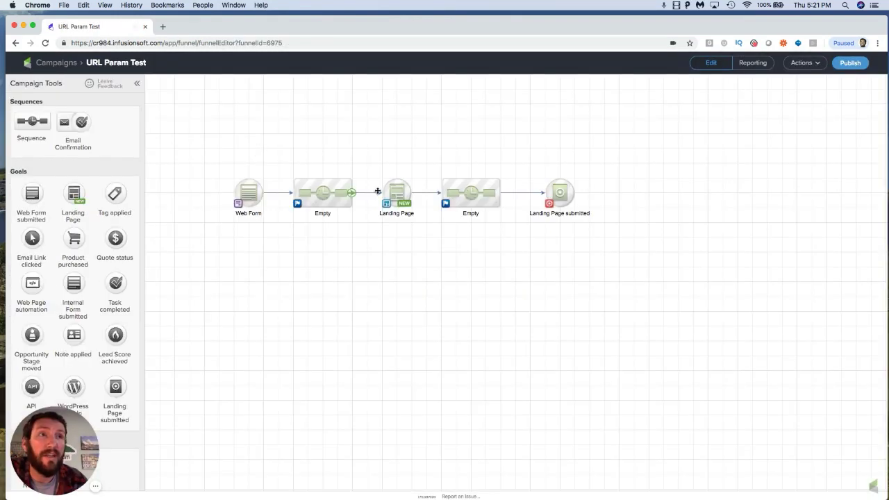
double_click(252, 196)
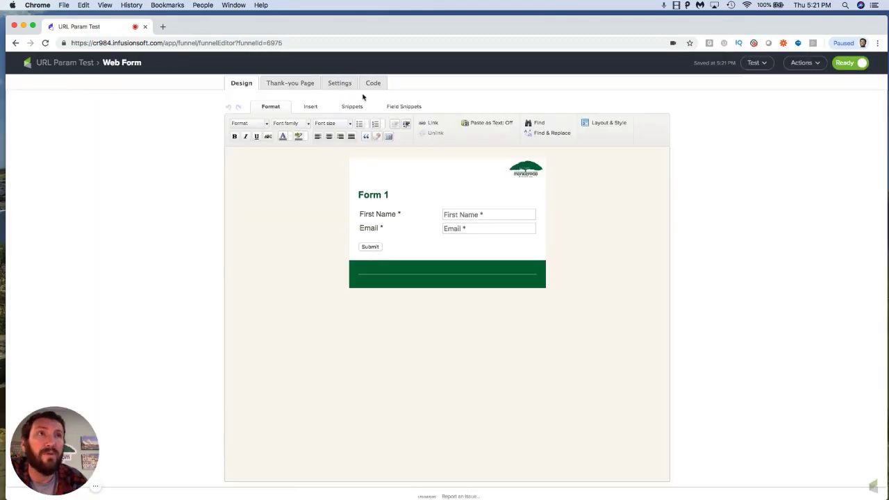
Step: Set the web form's thank-you page to a web address, paste the Page 2 URL, and enable passing contact information
left_click(373, 83)
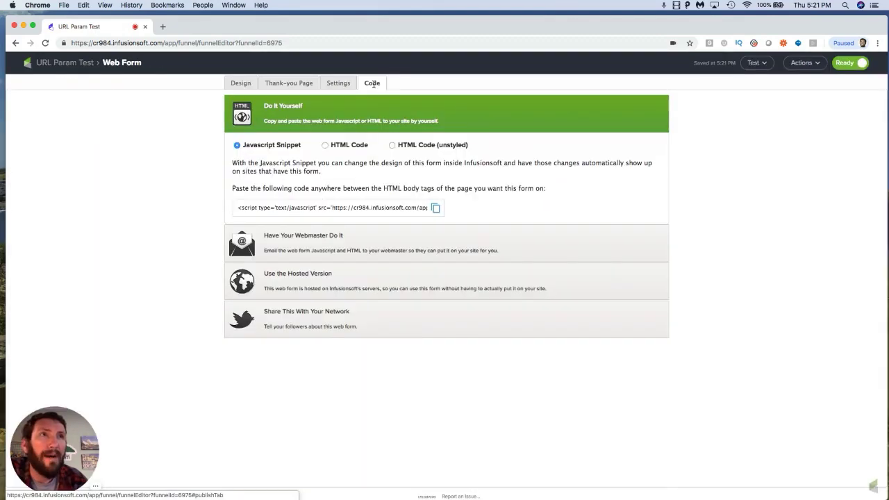
left_click(290, 84)
left_click(276, 109)
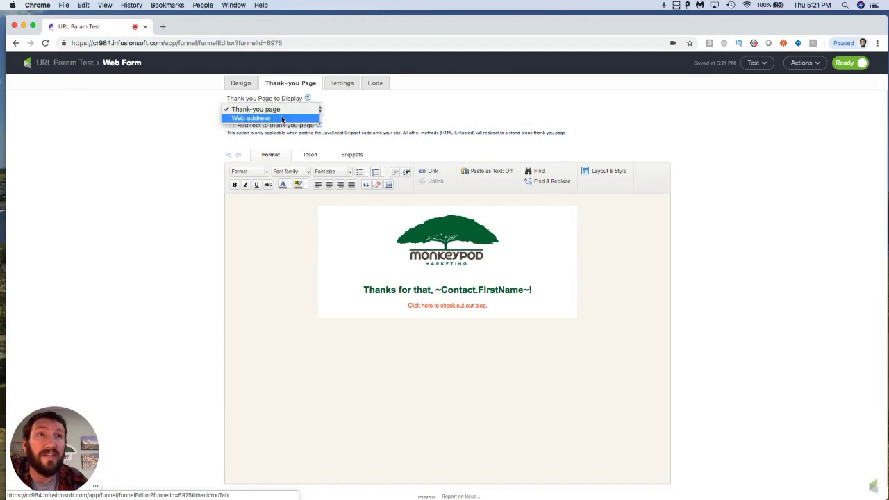
left_click(268, 118)
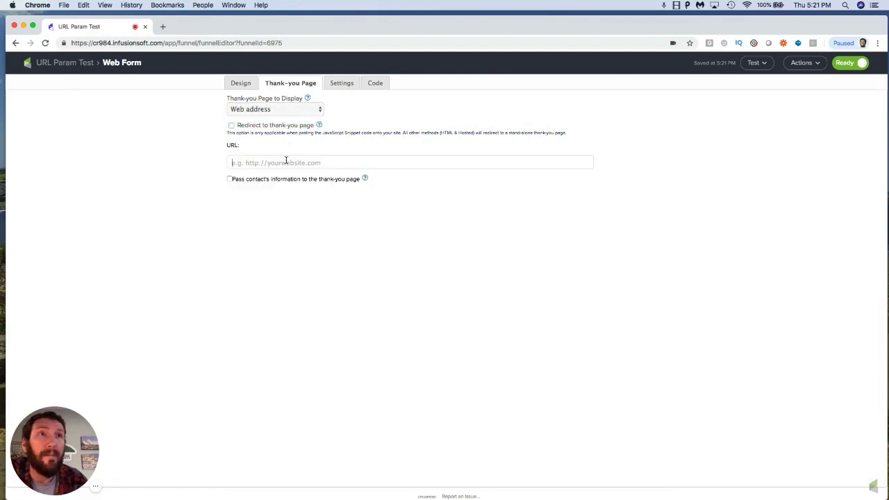
left_click(286, 161)
key("super+v")
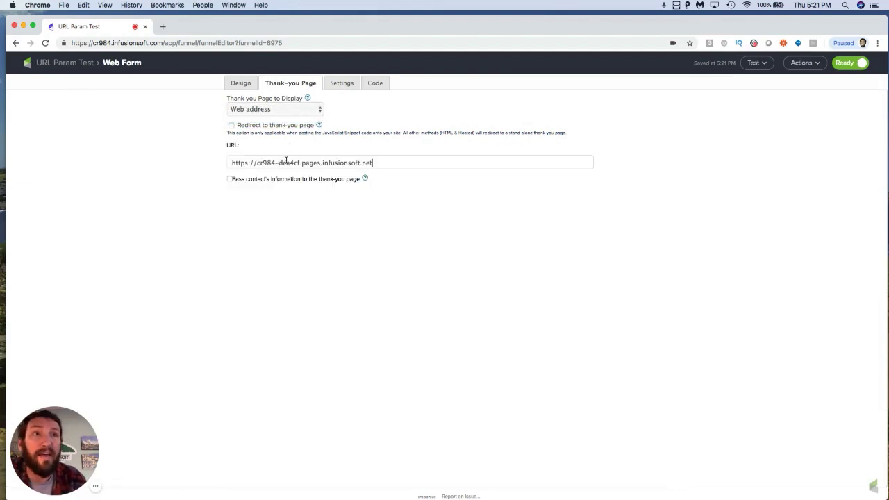
left_click(231, 180)
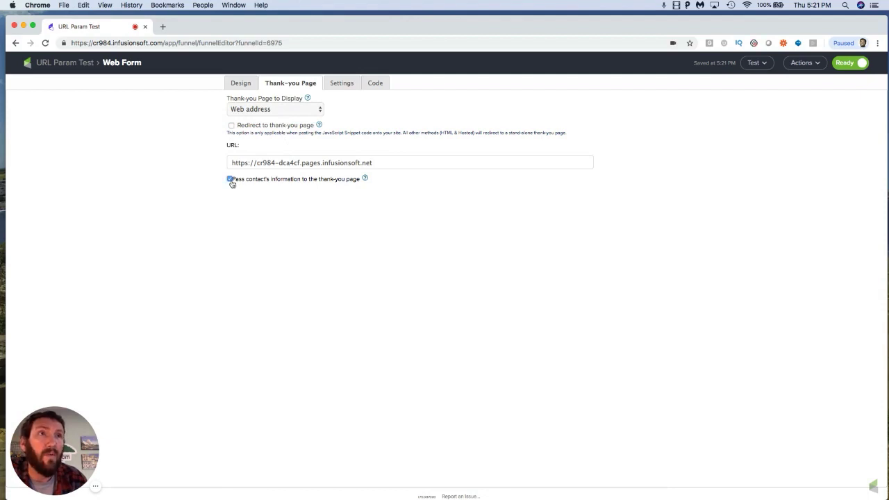
Step: Copy the web form's hosted Web Form URL and return to the campaign canvas
left_click(374, 83)
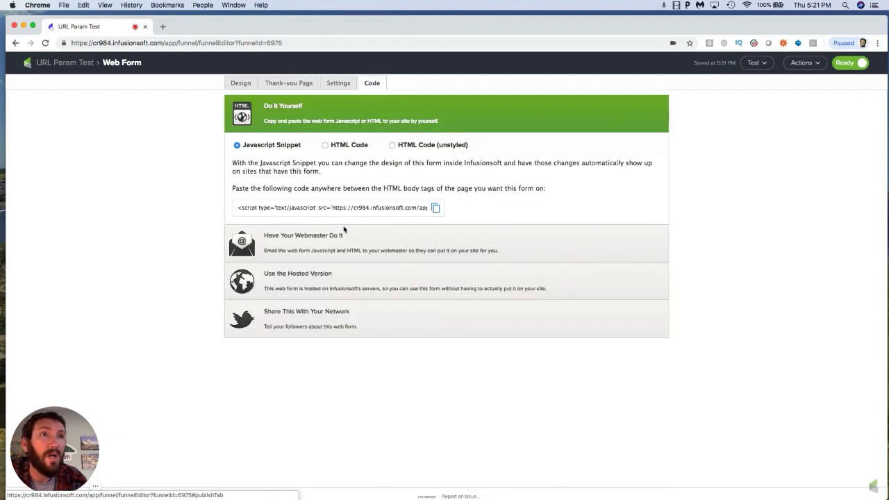
left_click(304, 281)
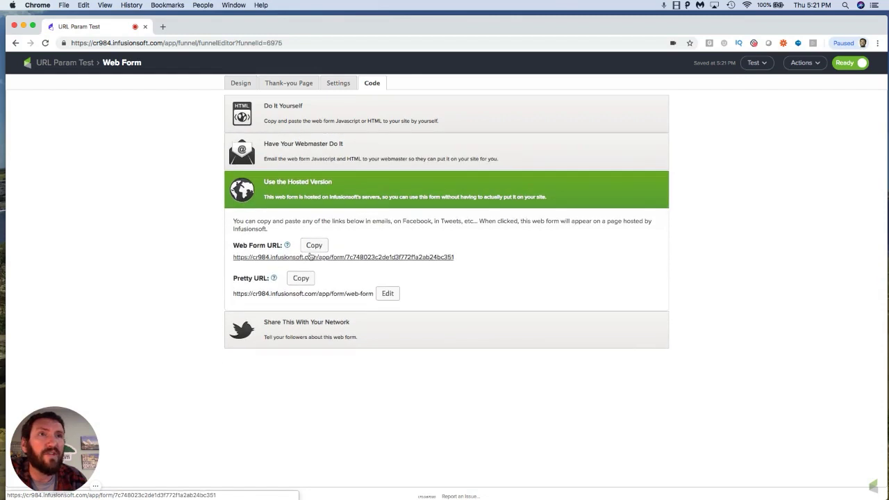
left_click(314, 246)
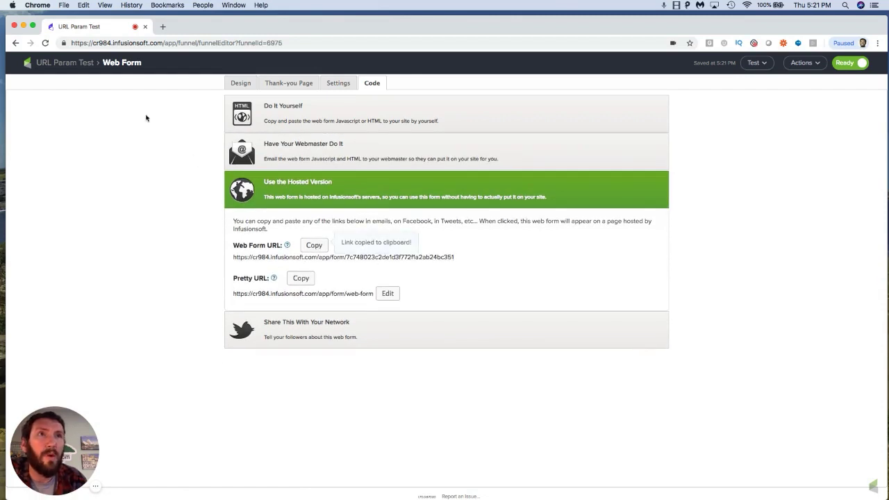
left_click(81, 64)
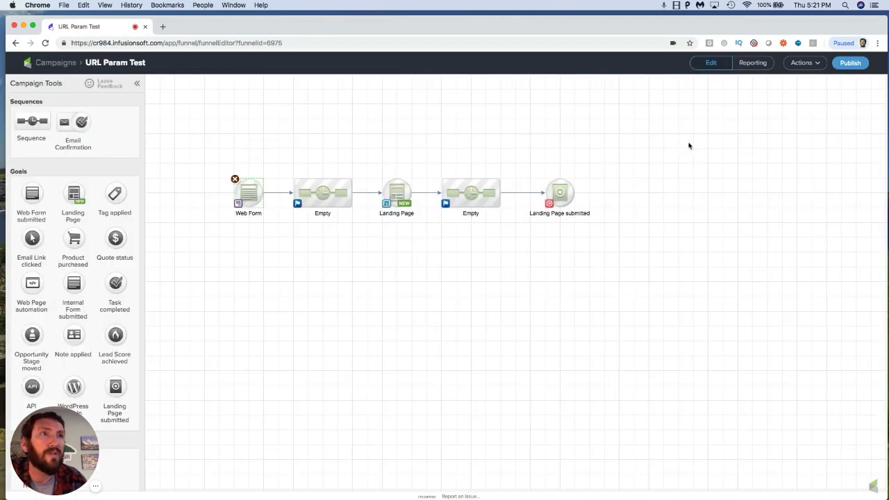
Step: Publish the campaign and collapse the reporting summary panel
left_click(851, 63)
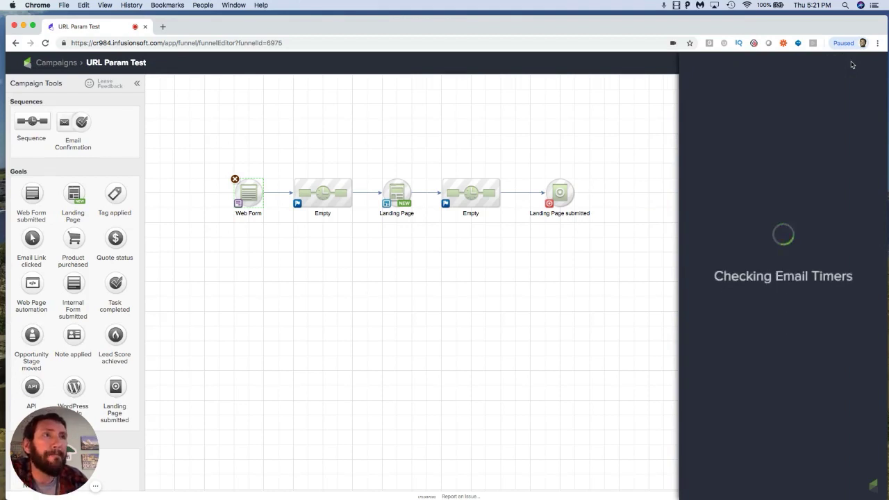
left_click(861, 268)
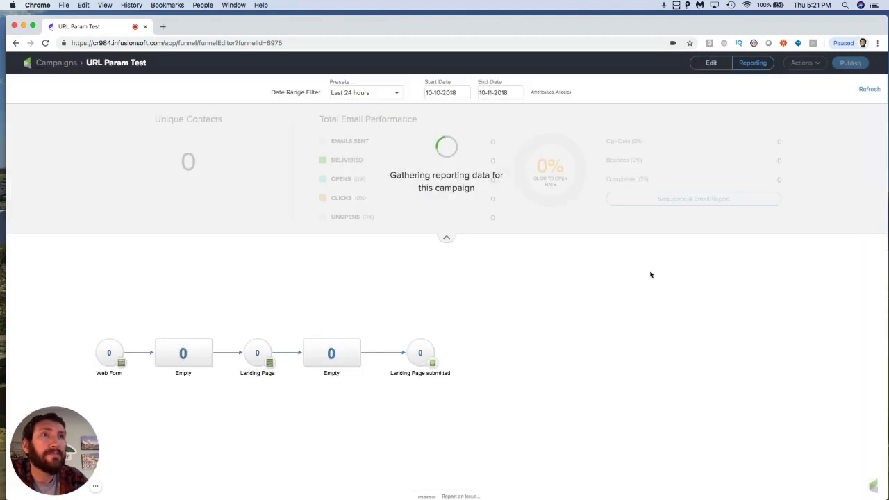
left_click(446, 238)
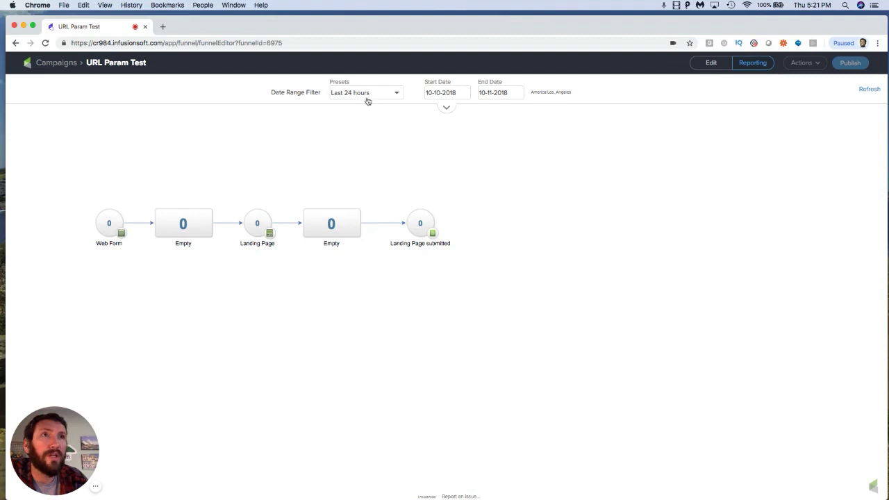
Step: Open the copied web form URL in a new browser tab
left_click(163, 27)
key("super+v")
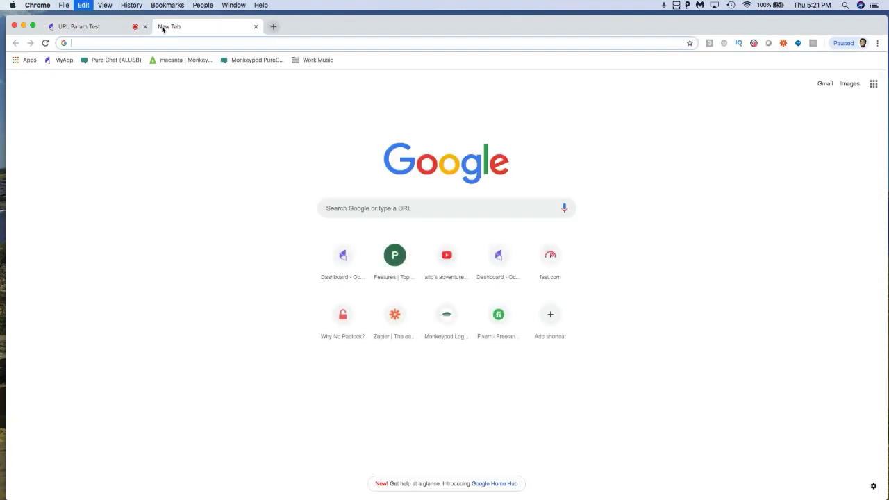
key("Return")
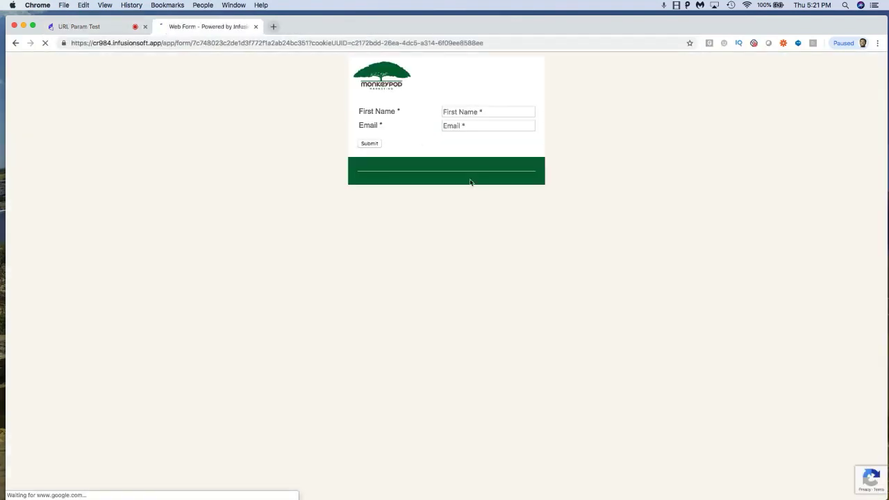
Step: Submit the web form with first name Test1 and a test e-mail address
left_click(474, 112)
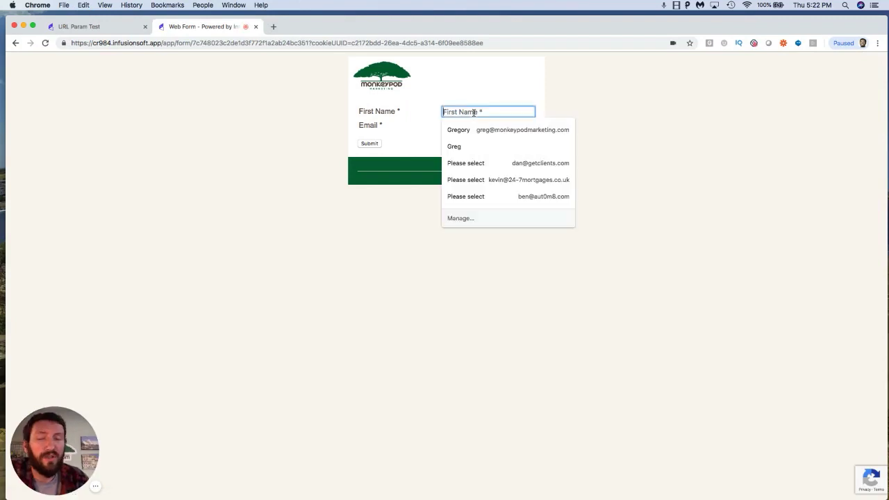
type("Test1")
key("Tab")
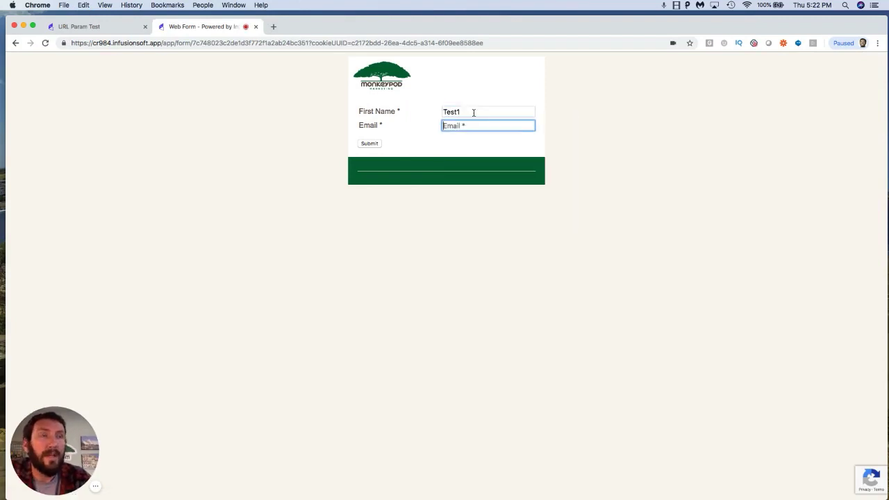
type("test1@ur")
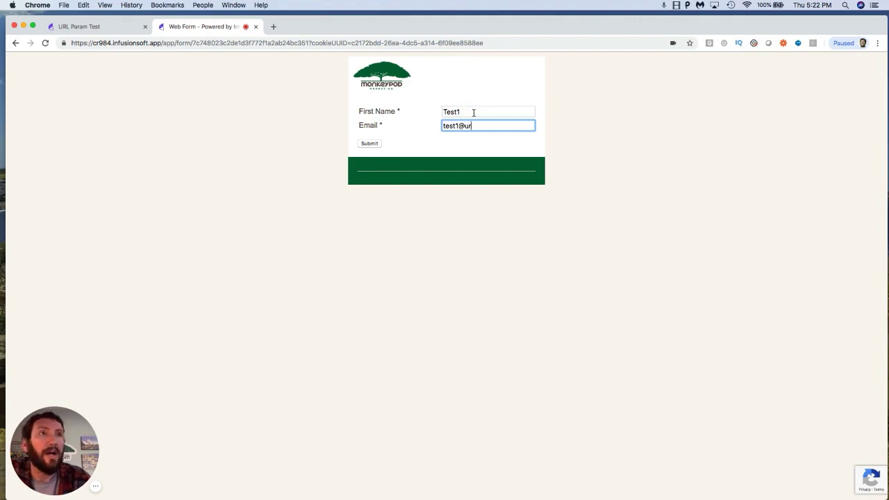
type("lparameters.")
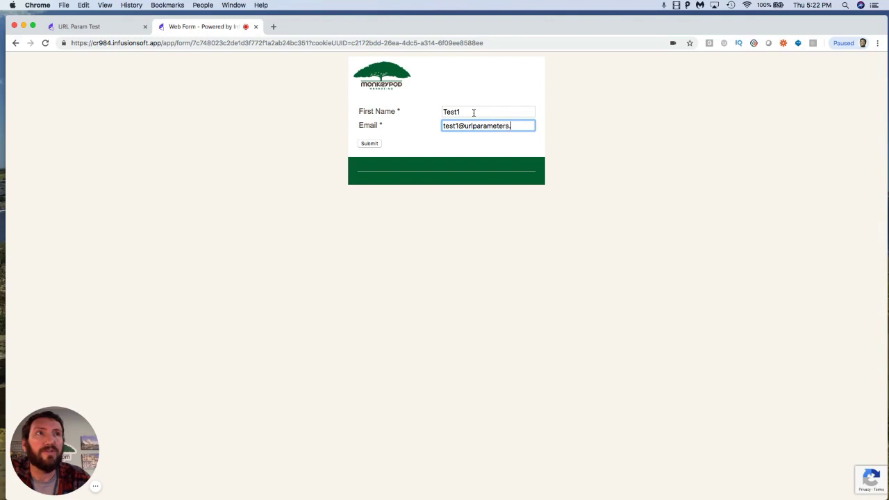
type("com")
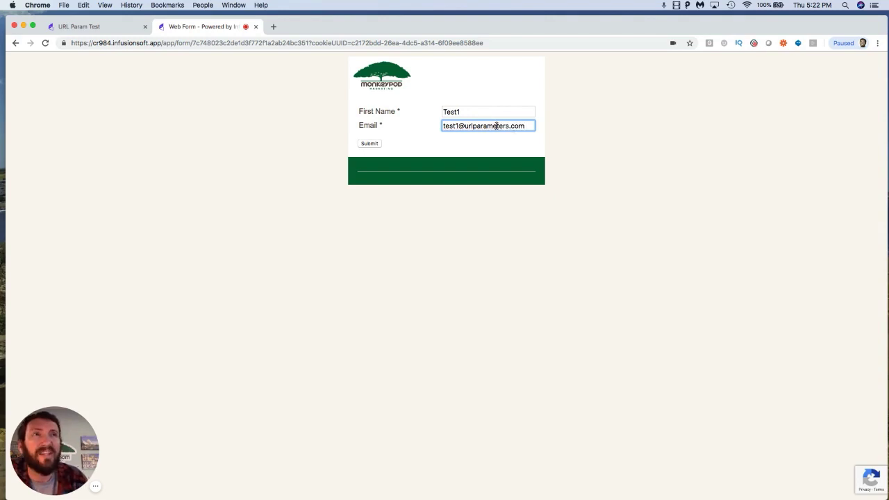
double_click(497, 125)
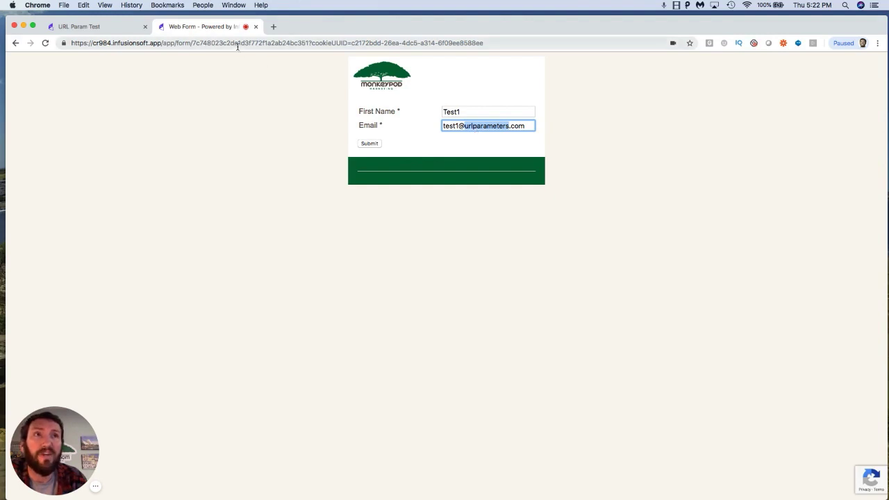
left_click(375, 144)
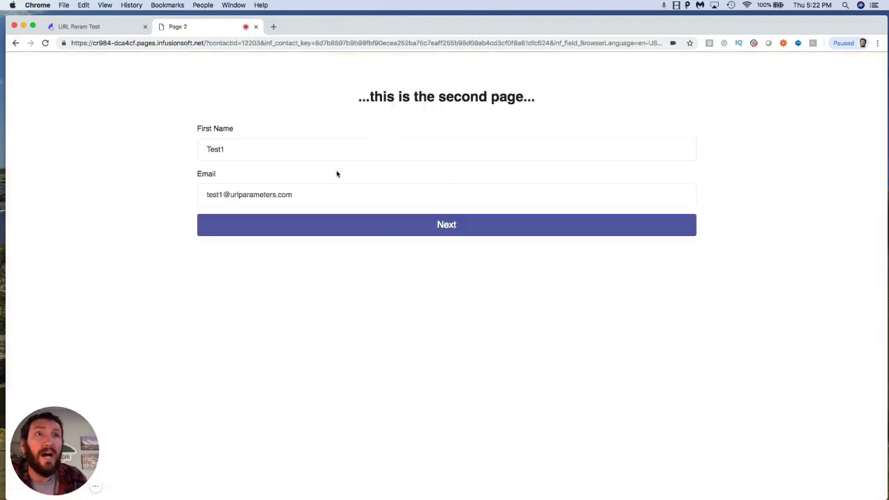
Step: Check the prefilled fields on the second page, continue with Next, and inspect the final page's email field
left_click(229, 150)
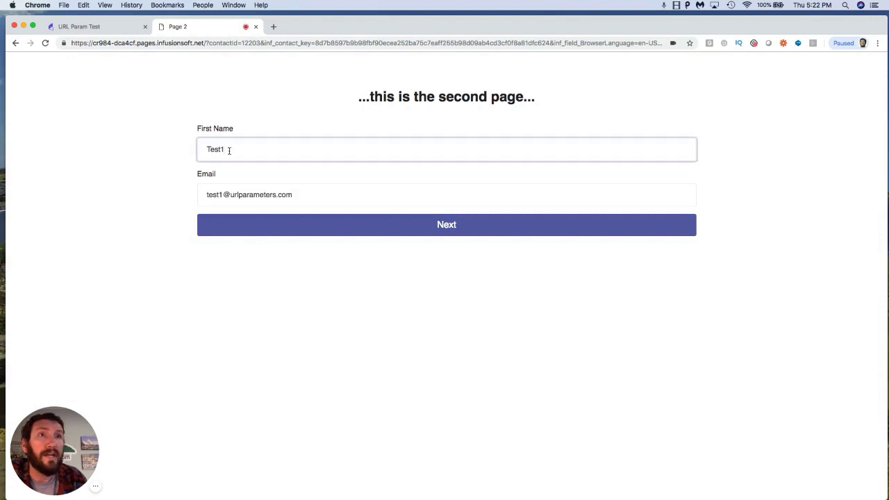
left_click(228, 194)
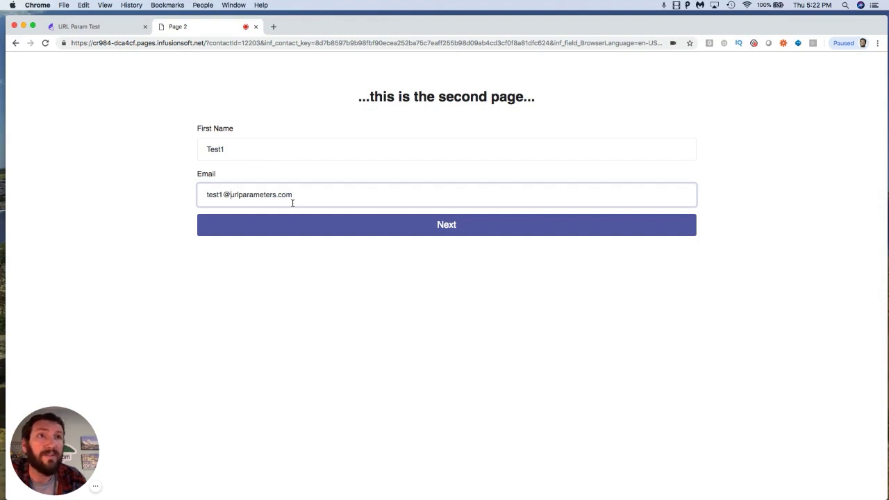
left_click(328, 226)
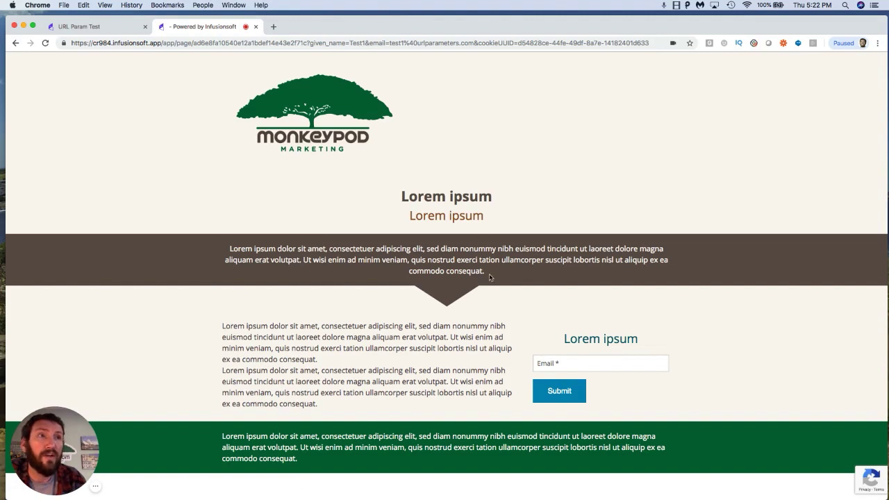
left_click(577, 362)
left_click(734, 352)
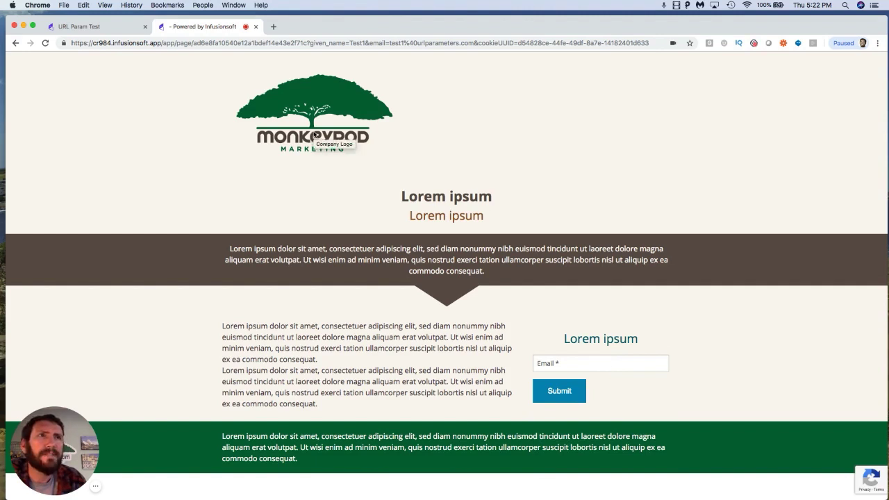
Step: Refresh the campaign's reporting view to check contact counts through each goal
left_click(124, 31)
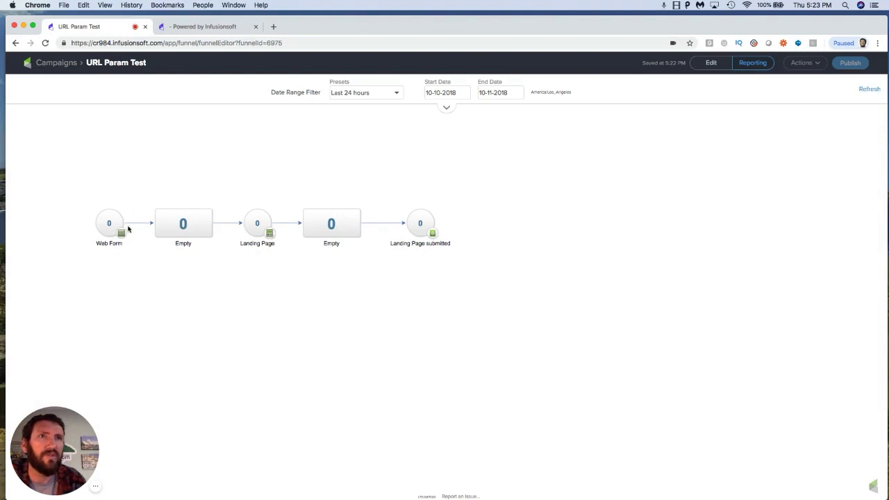
left_click(868, 89)
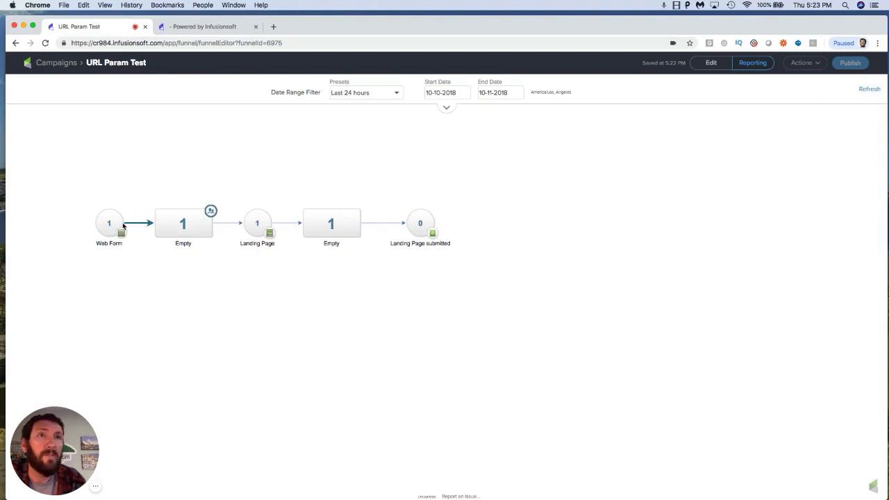
left_click(221, 31)
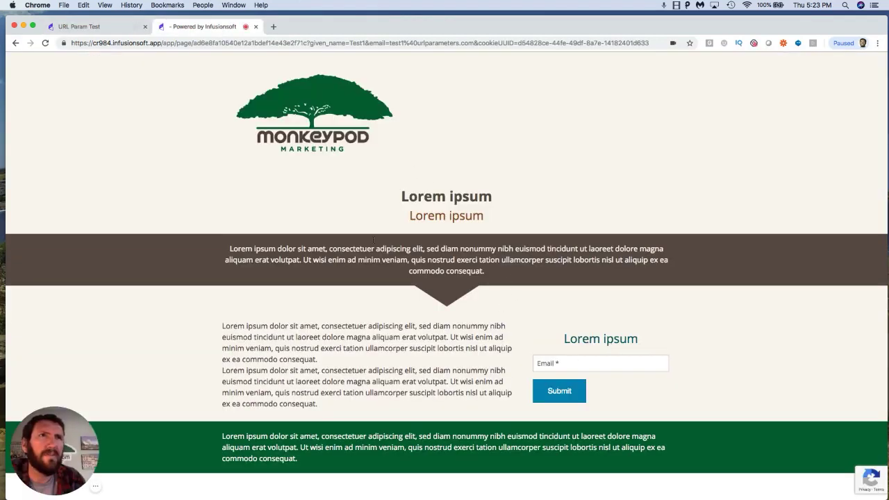
left_click(139, 26)
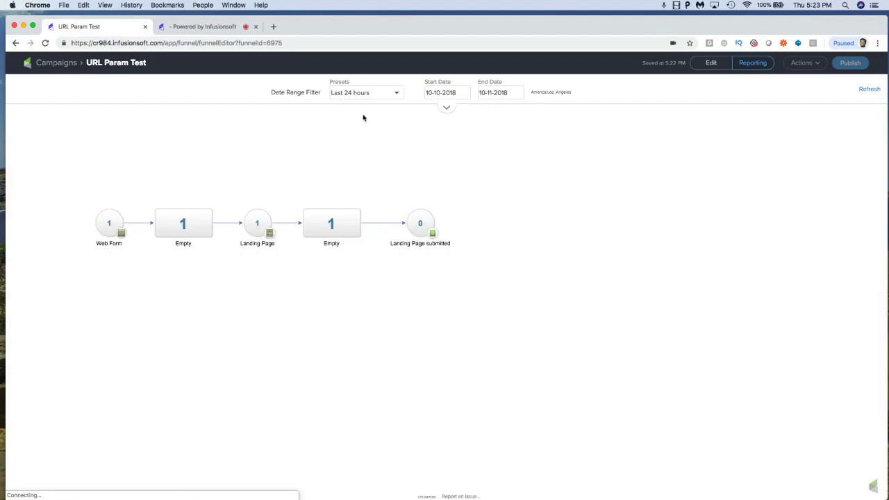
Step: Open the Landing Page submitted goal in edit mode and copy its hosted Landing Page URL
left_click(707, 66)
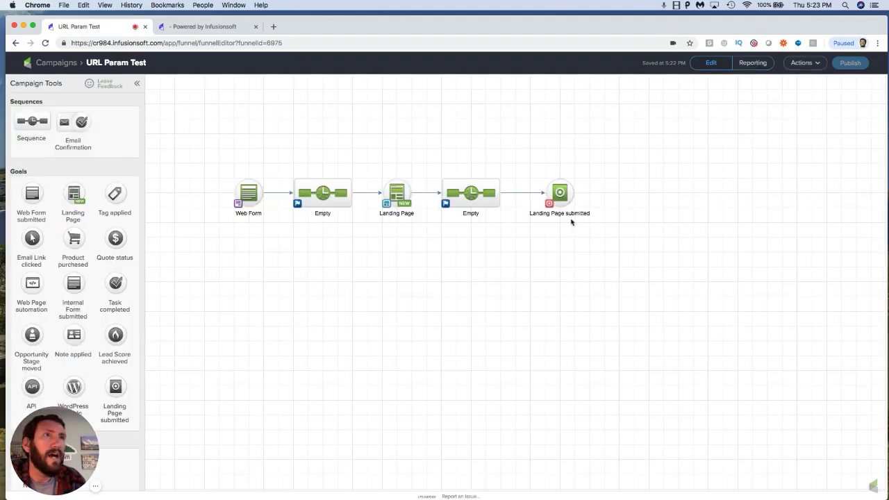
double_click(557, 191)
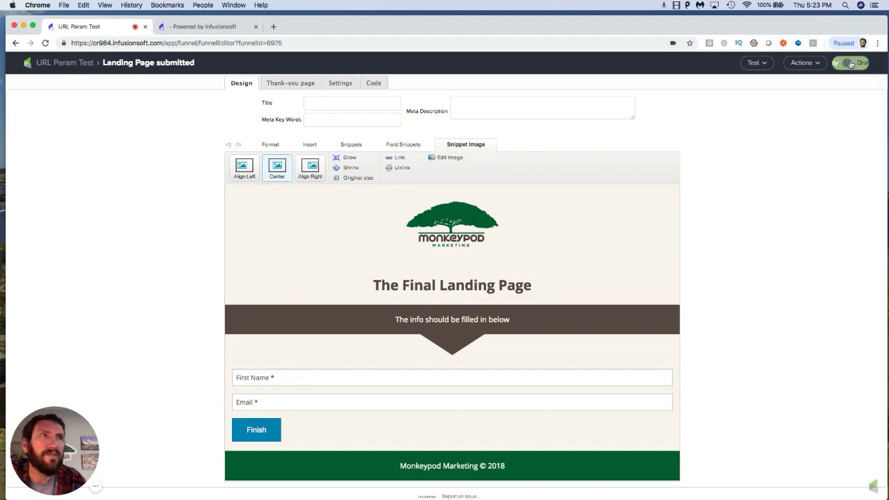
left_click(373, 83)
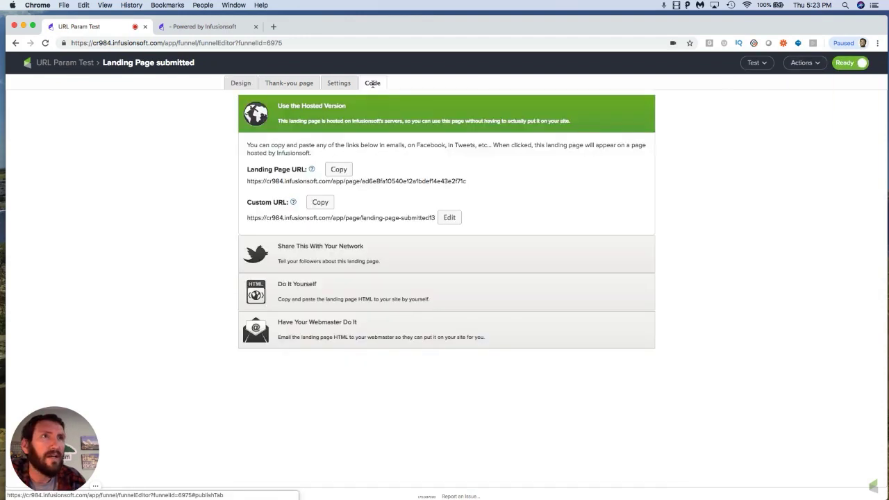
left_click(341, 172)
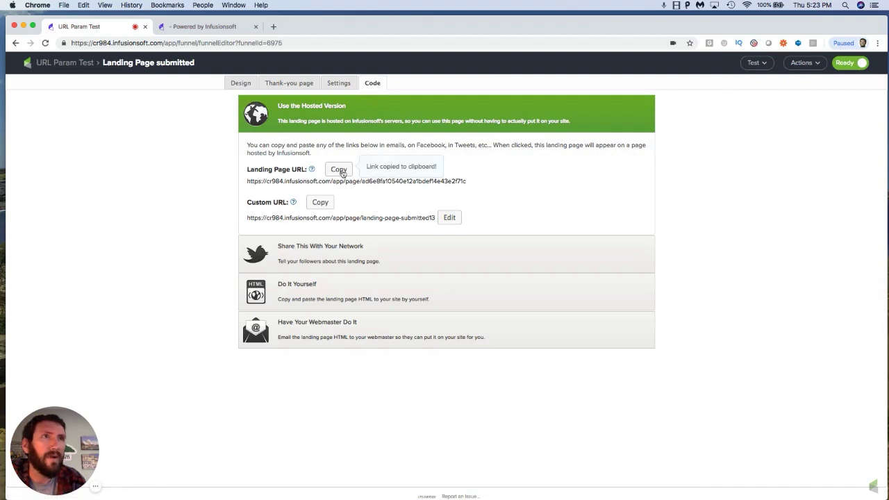
Step: Return to the campaign canvas and publish the campaign
left_click(79, 67)
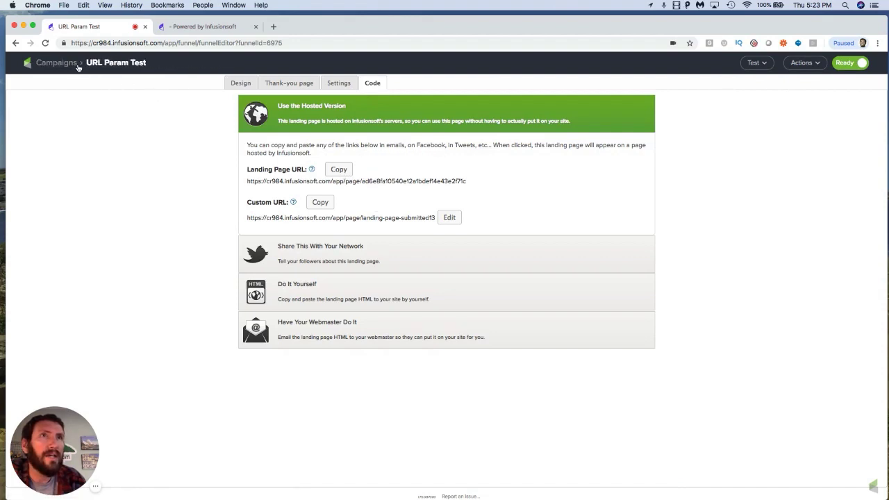
left_click(851, 68)
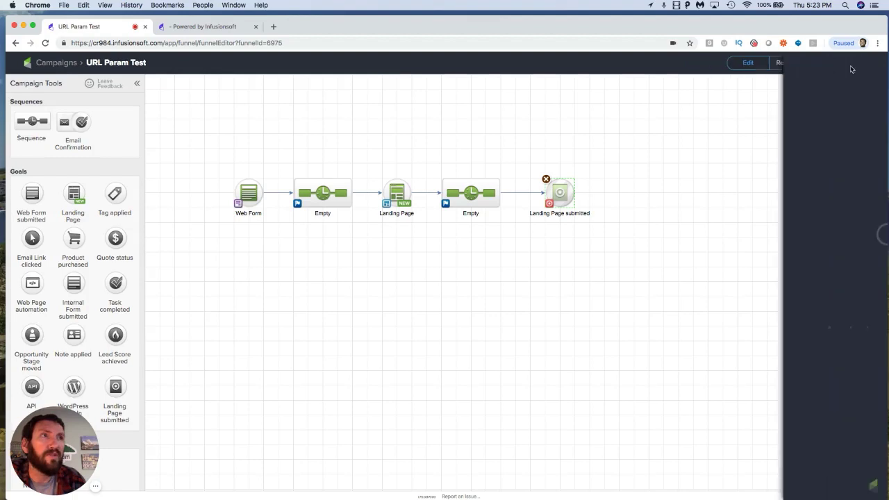
left_click(859, 265)
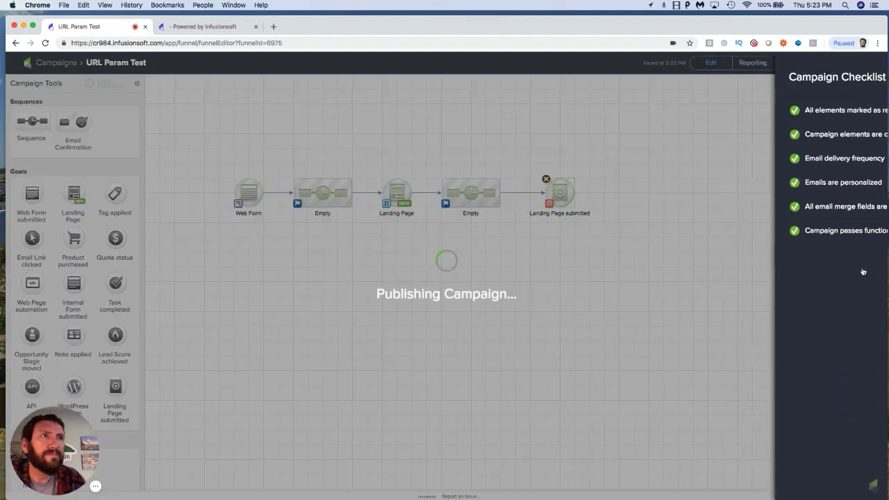
Step: Reload the final page and open the copied Landing Page URL in a new tab to compare their URL parameters
left_click(218, 28)
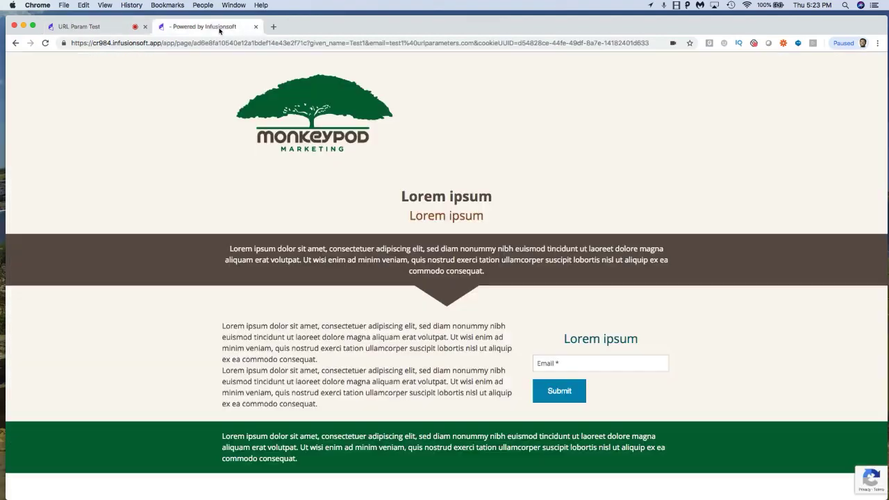
left_click(45, 43)
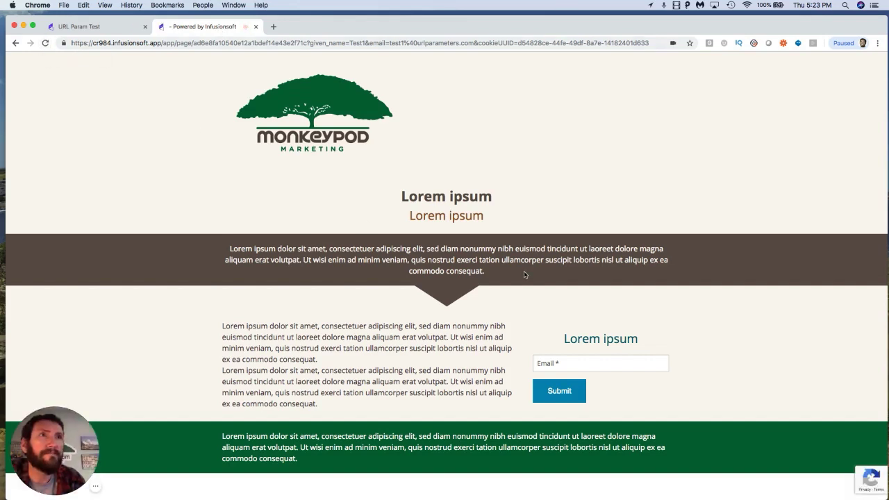
left_click(45, 43)
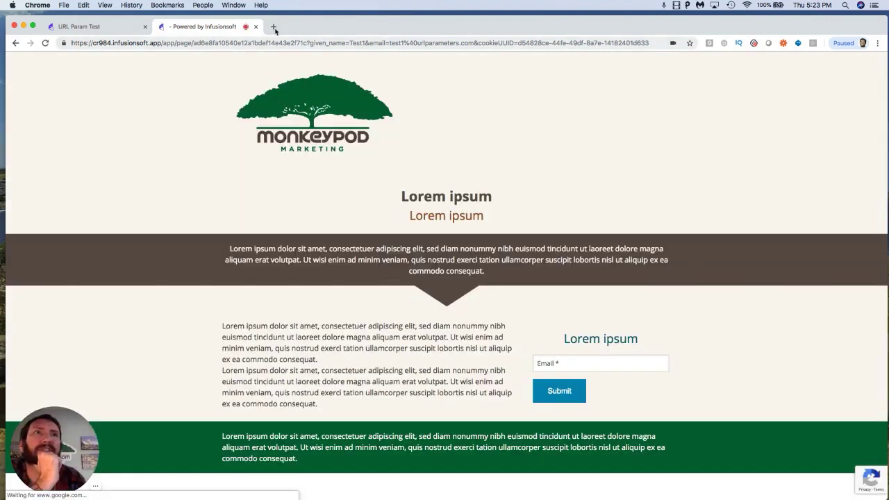
left_click(273, 28)
key("super+v")
key("Return")
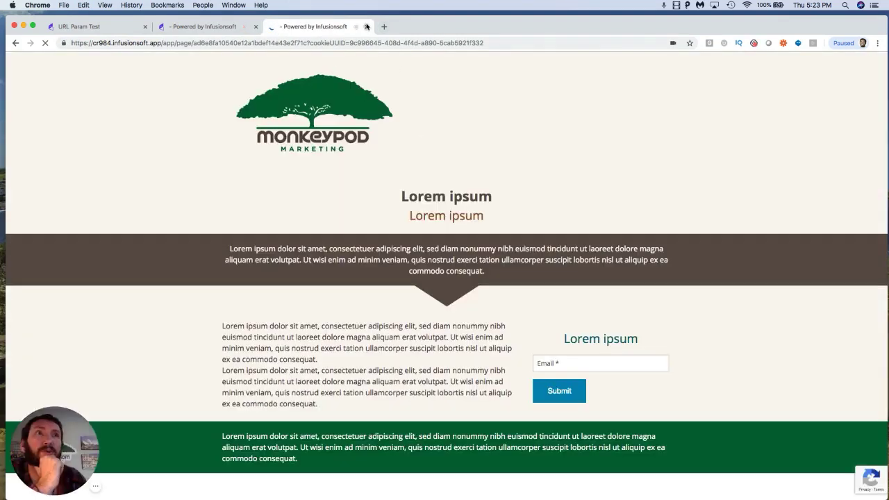
left_click(366, 27)
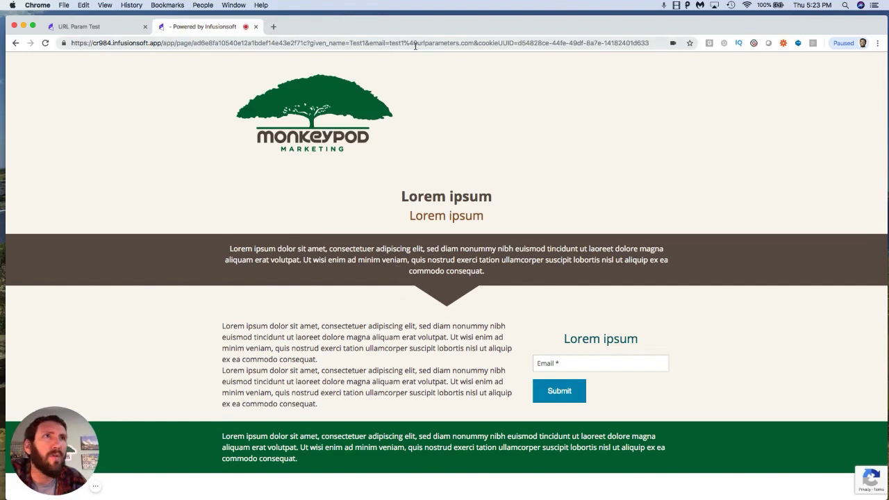
left_click_drag(409, 42, 406, 42)
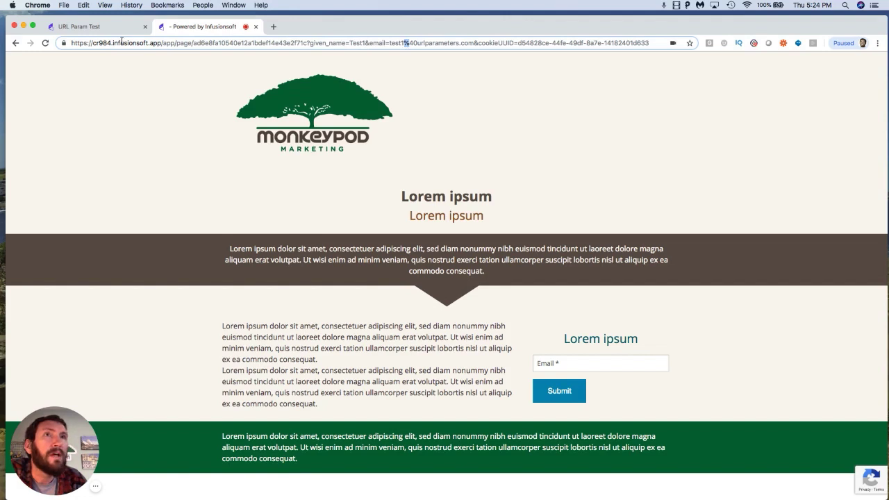
left_click(256, 27)
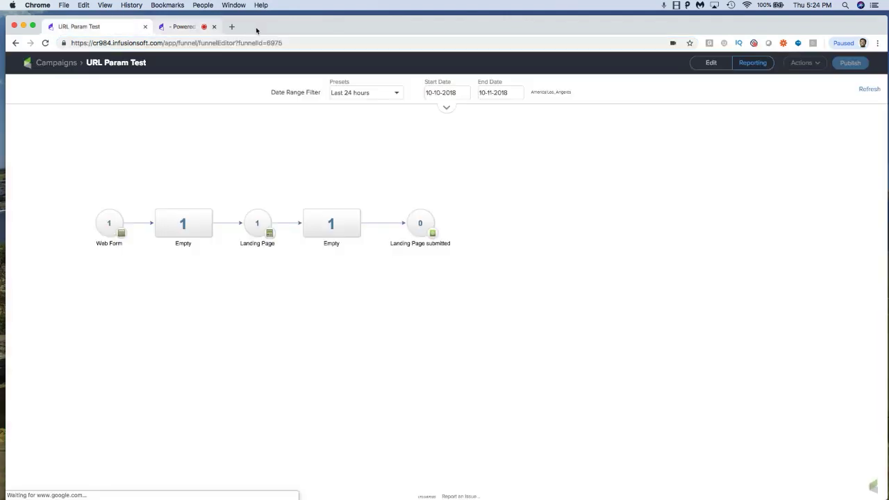
Step: Switch the campaign to edit mode, open the Landing Page goal's page builder, and select its form
left_click(711, 63)
left_click_drag(615, 238, 527, 163)
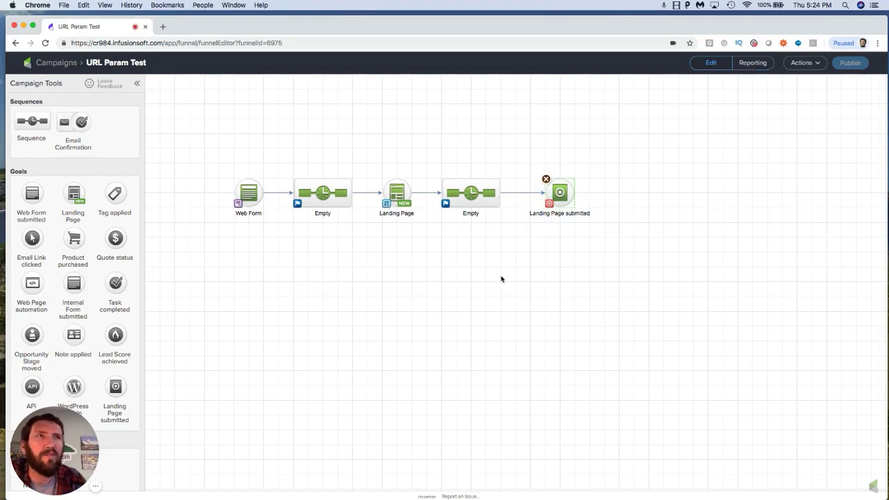
double_click(400, 194)
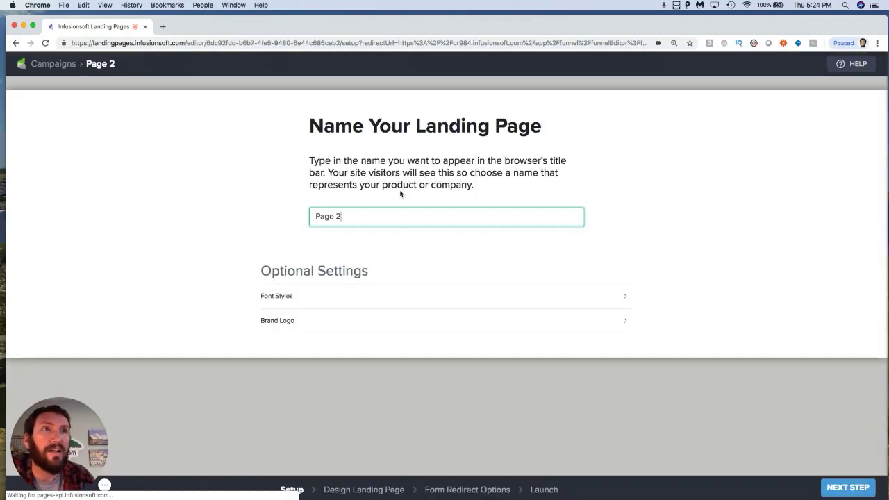
left_click(854, 487)
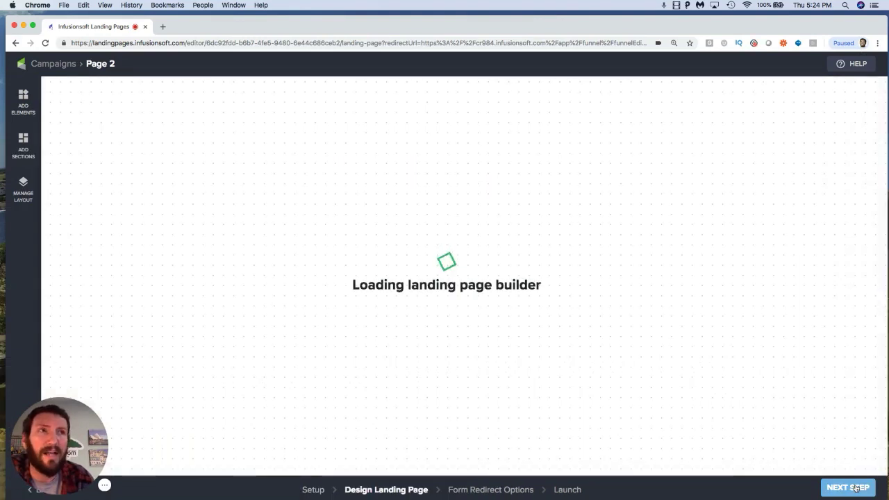
left_click(514, 173)
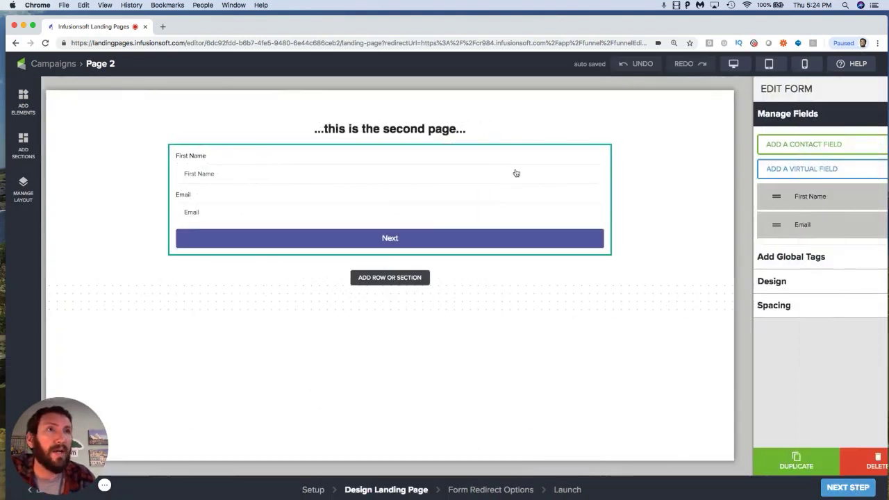
Step: Set the First Name field's URL Param to FirstName
left_click(746, 196)
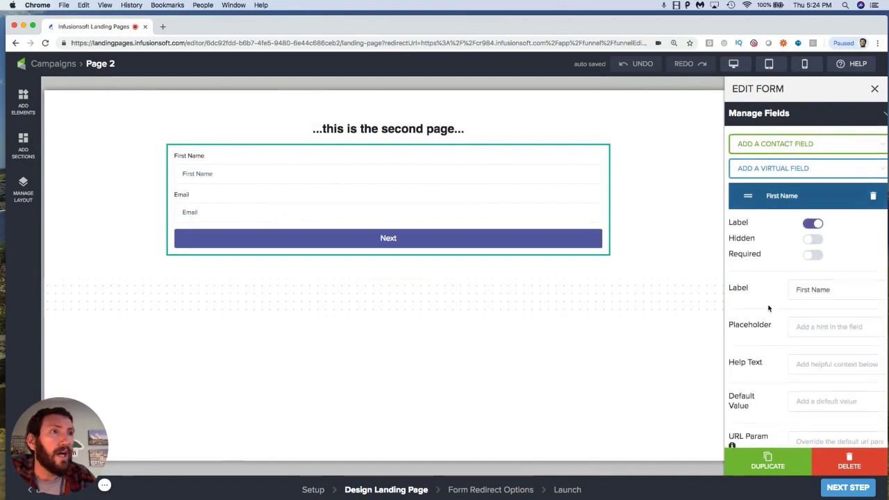
scroll(768, 309, "down", 2)
scroll(768, 309, "up", 2)
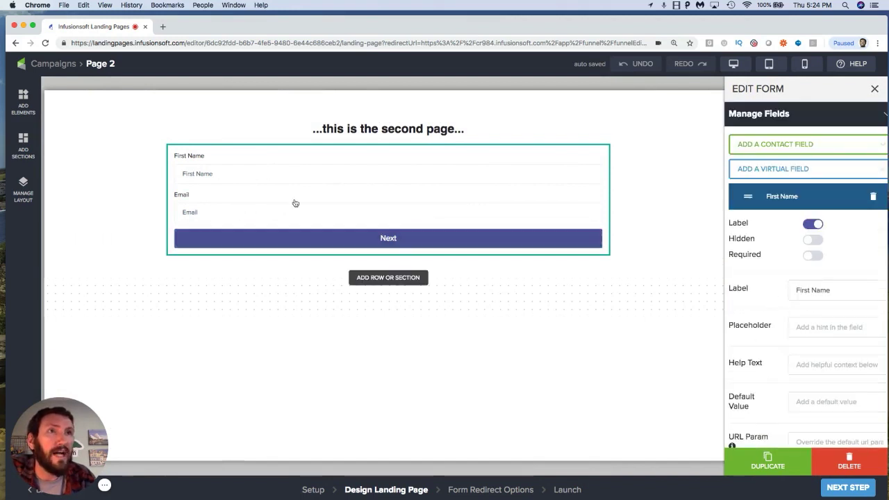
left_click(757, 199)
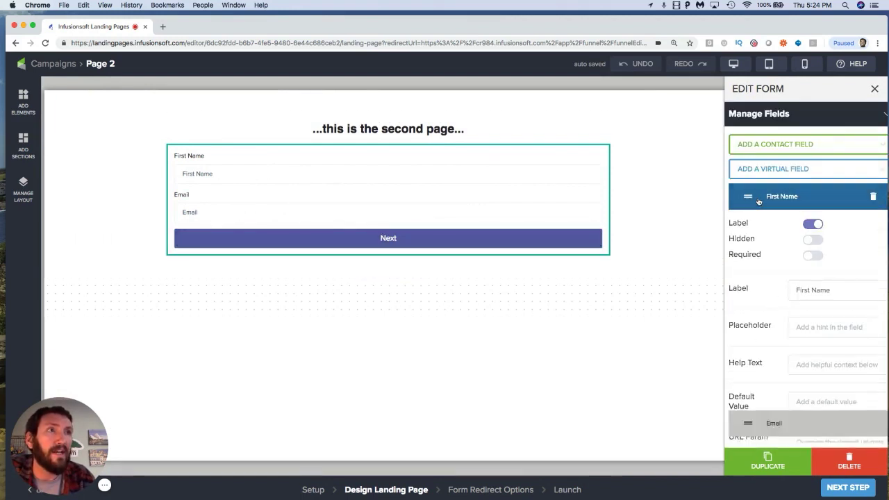
left_click(758, 202)
scroll(768, 323, "down", 1)
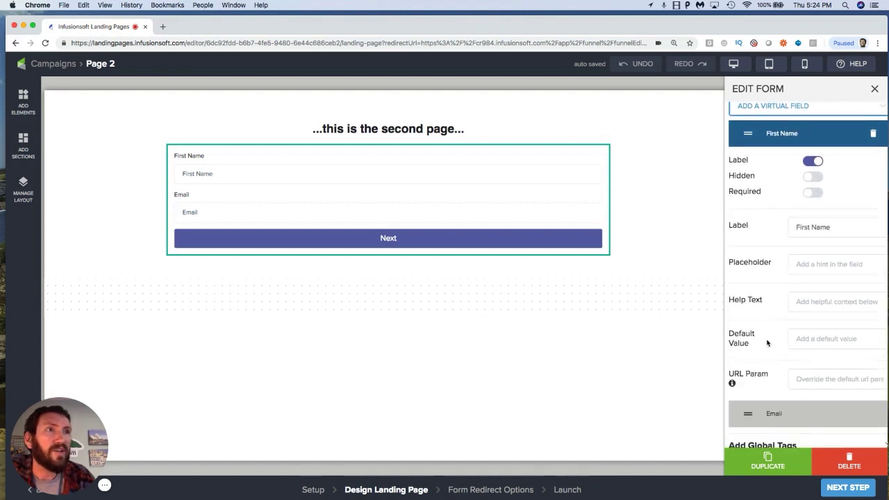
left_click(803, 376)
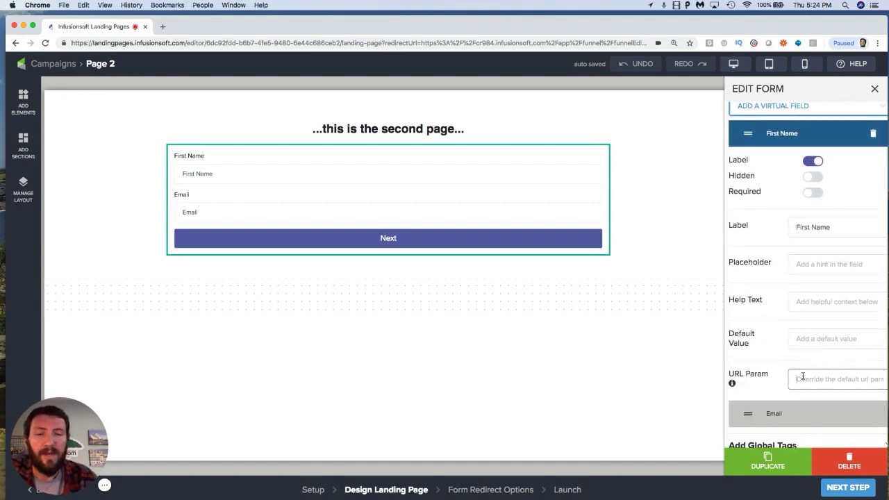
type("First")
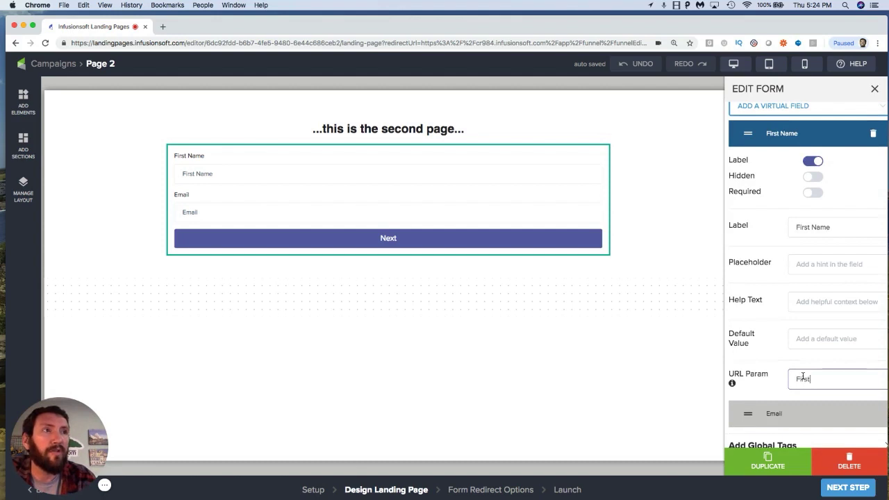
type("Name")
left_click(775, 369)
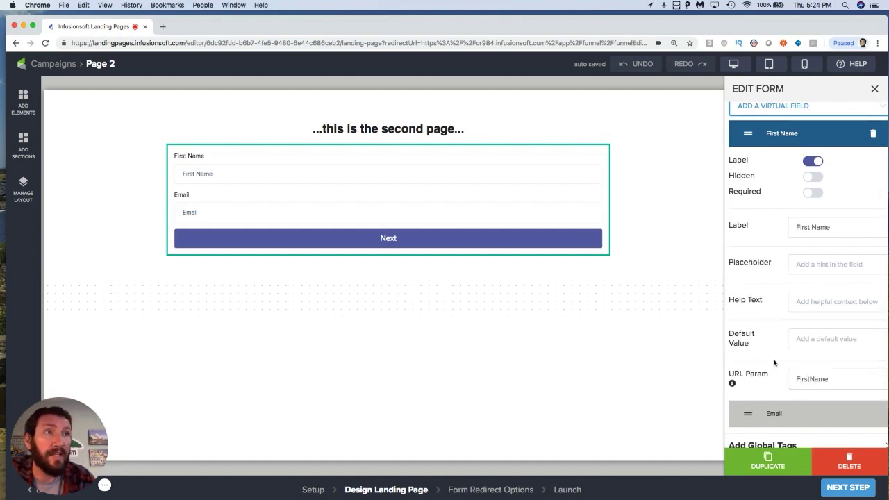
Step: Set the Email field's URL Param to Email
left_click(751, 133)
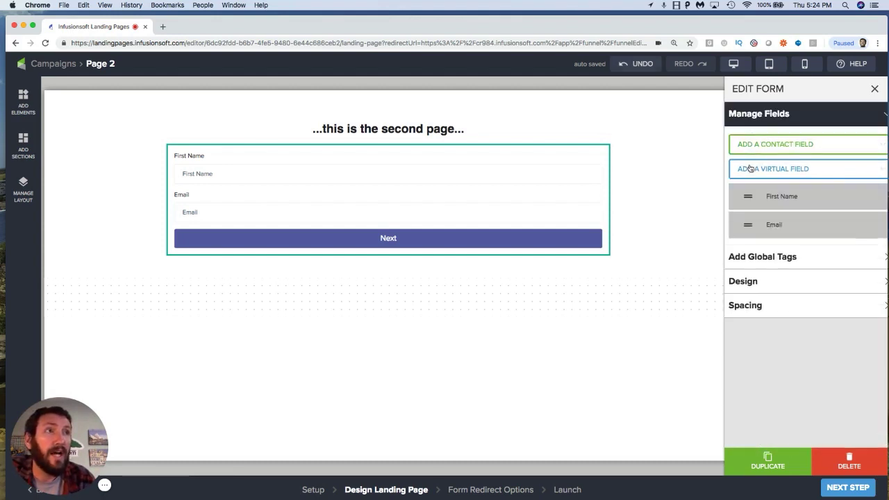
left_click(751, 224)
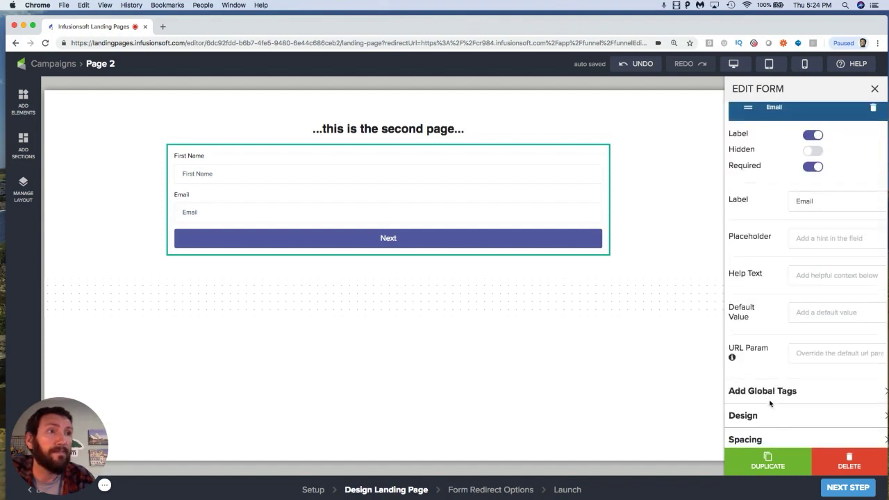
scroll(771, 403, "down", 3)
left_click(799, 358)
type("e")
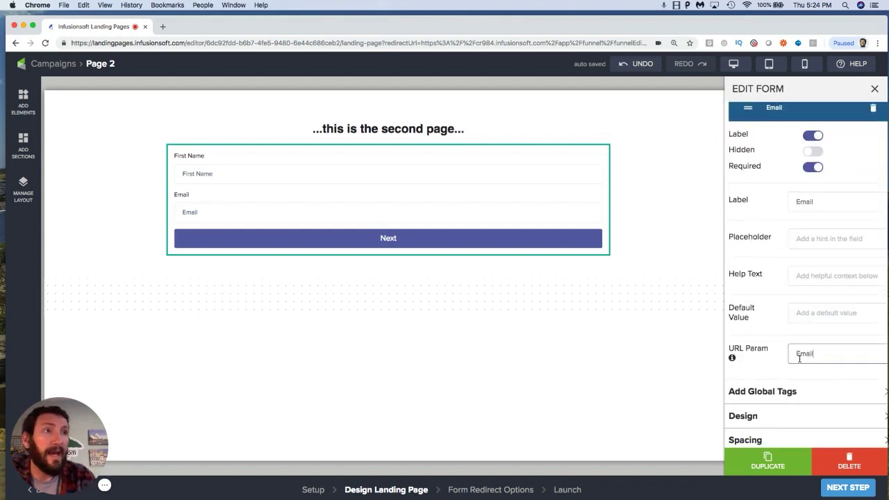
left_click(779, 335)
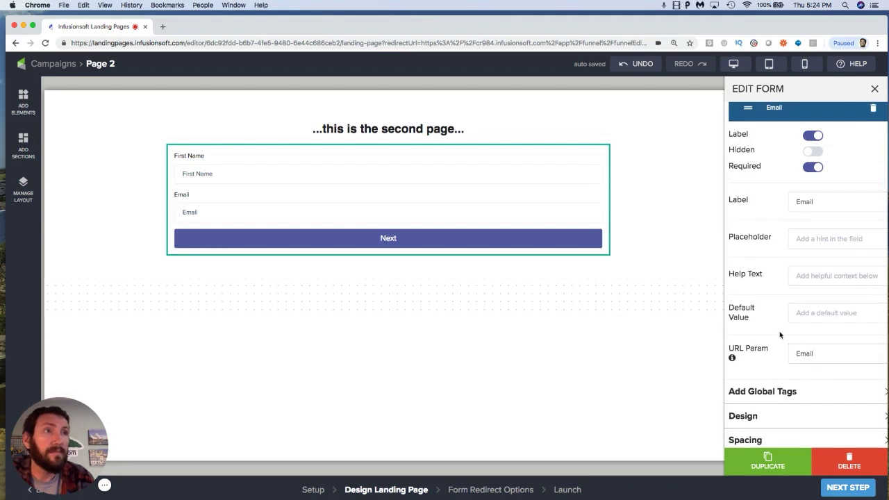
left_click(772, 116)
Step: Keep the external redirect URL, republish the landing page, and return to the campaign
left_click(850, 489)
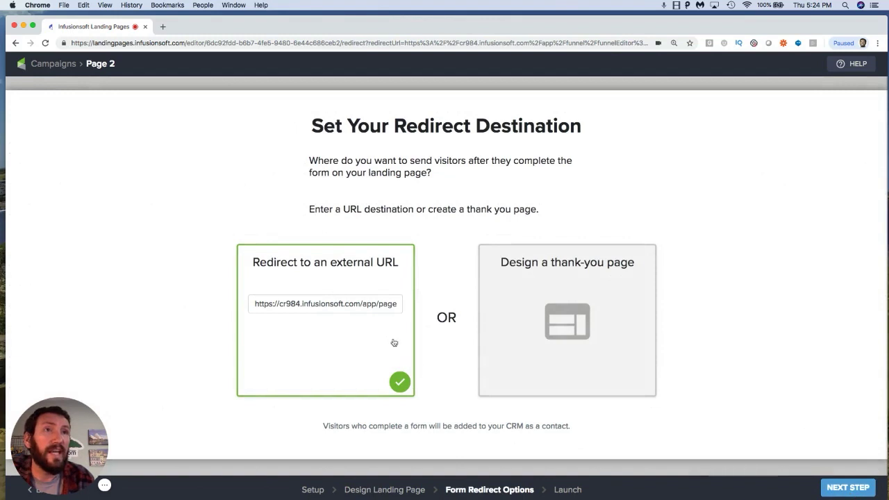
scroll(377, 305, "right", 3)
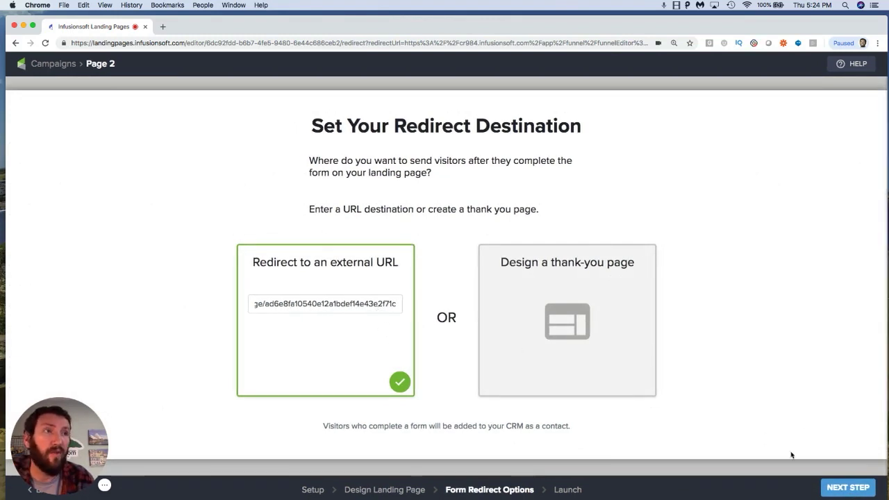
left_click(847, 488)
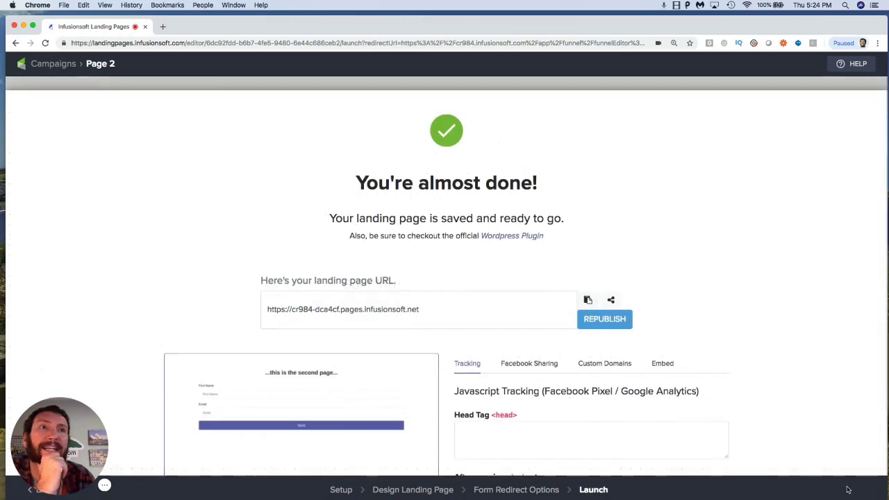
left_click(627, 323)
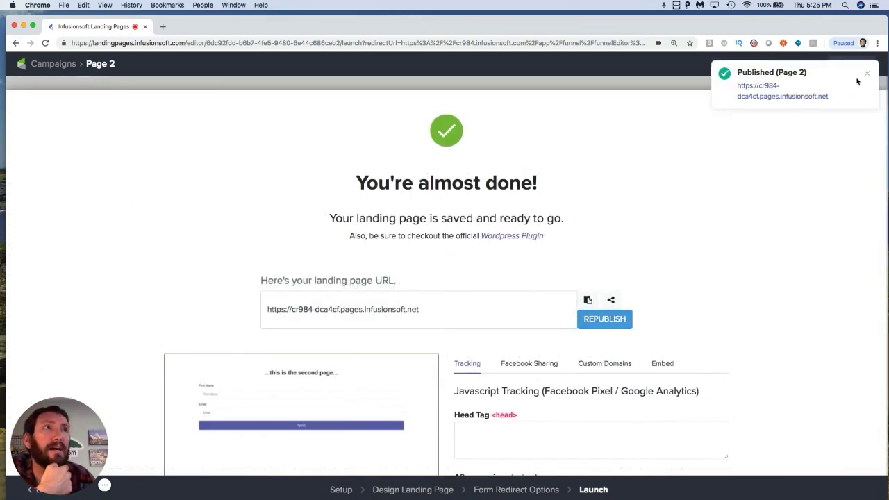
left_click(867, 73)
left_click(52, 65)
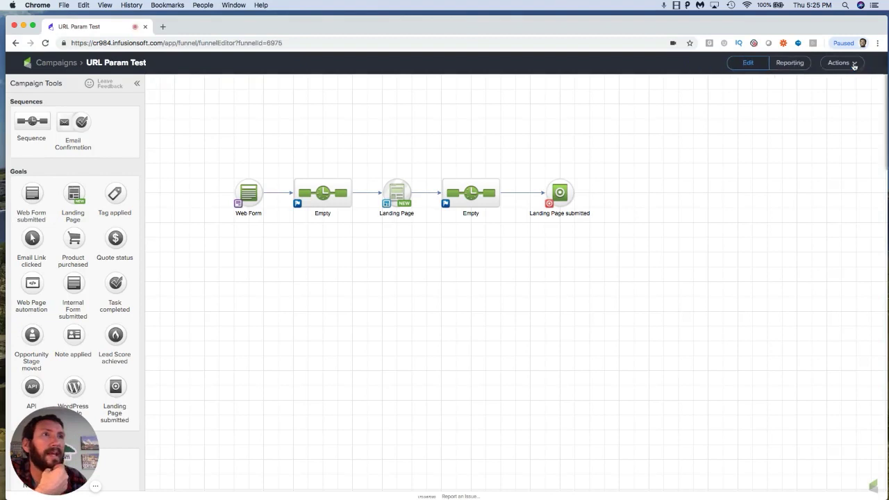
Step: Publish the campaign again and view its reporting funnel
left_click(854, 63)
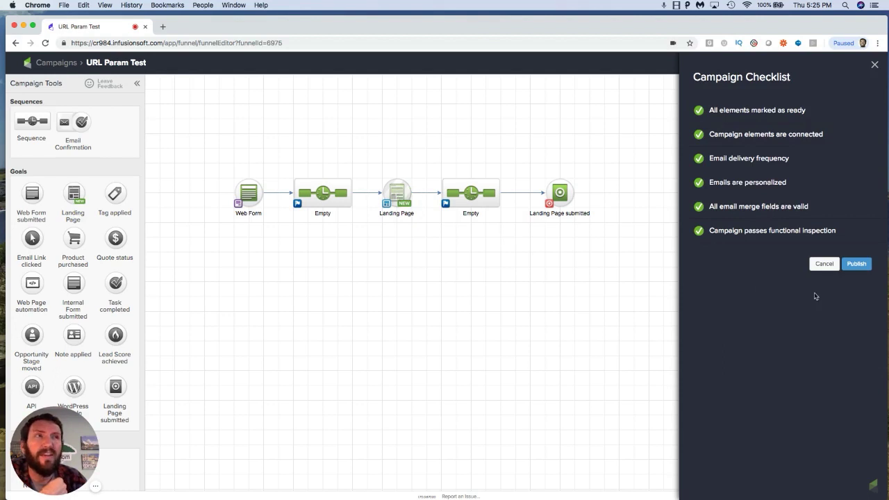
left_click(857, 265)
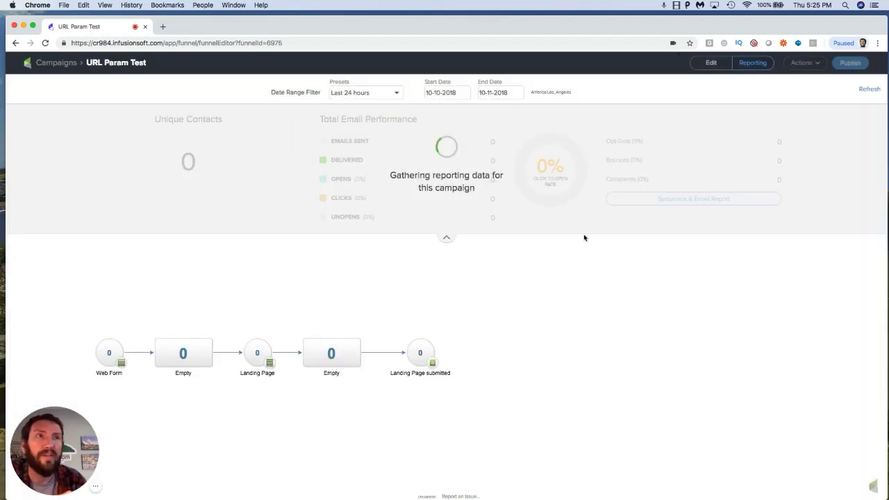
left_click(446, 238)
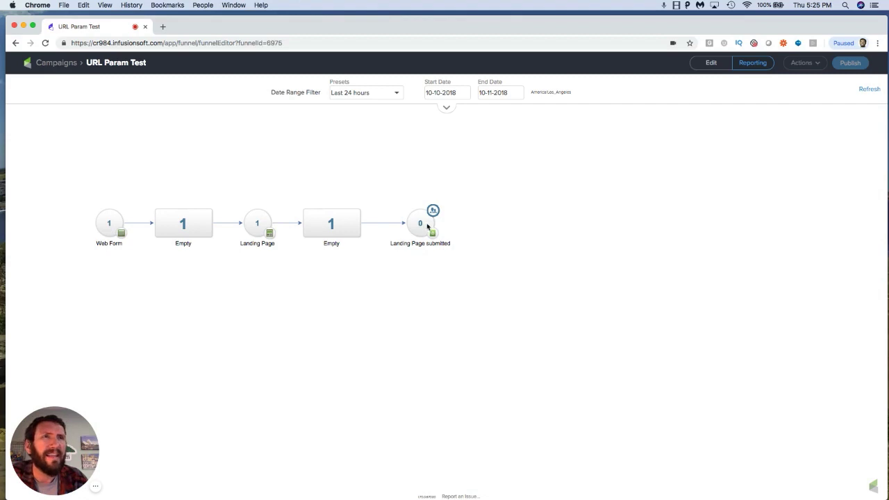
Step: Open the campaign's web form URL in a new browser tab from the clipboard history
left_click(162, 27)
key("super+shift+v")
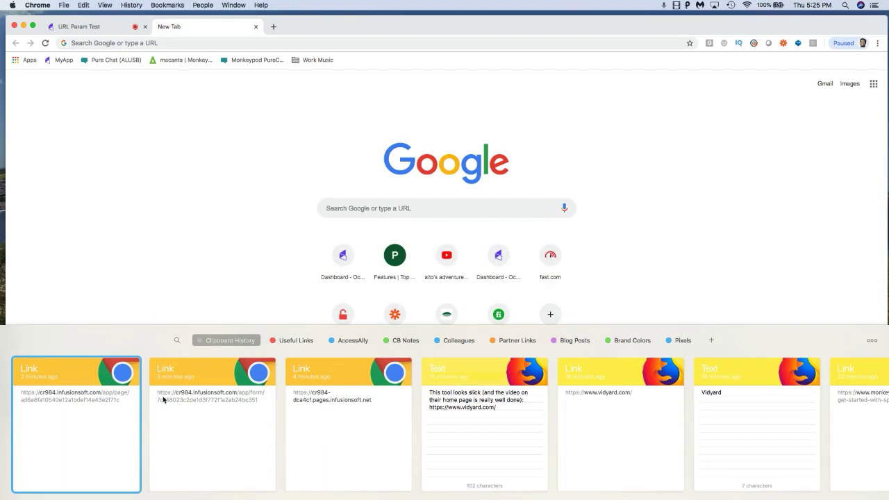
double_click(212, 423)
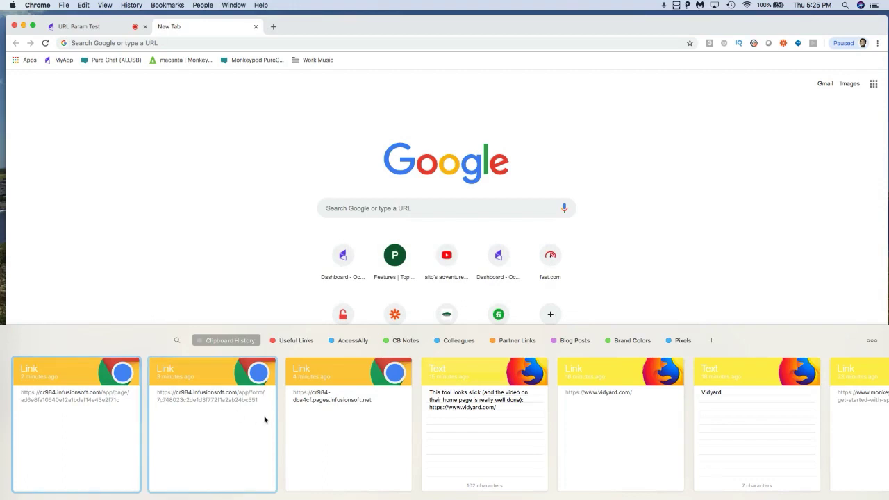
key("Return")
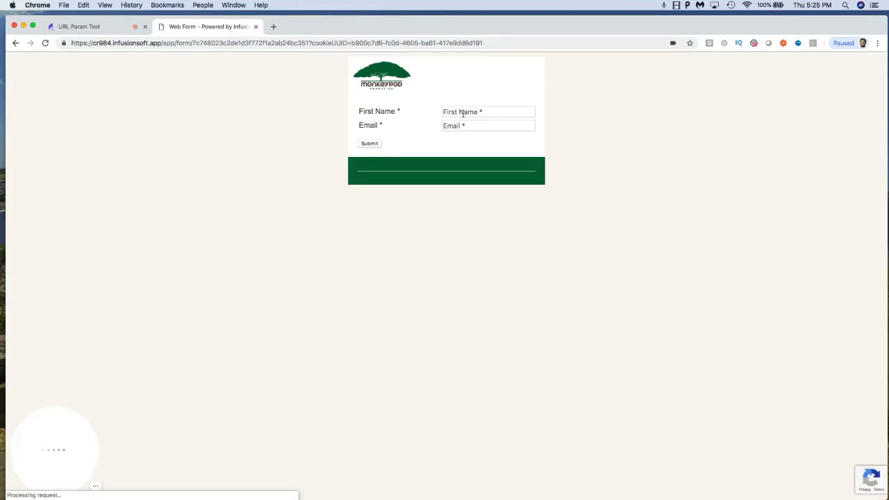
Step: Fill the web form with first name test2 and a test email address, and submit it
left_click(461, 112)
type("test2")
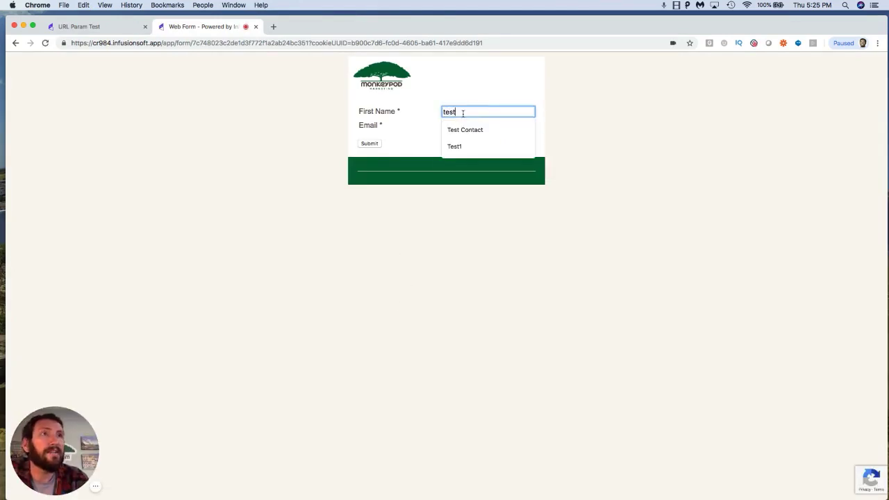
key("Tab")
type("test@")
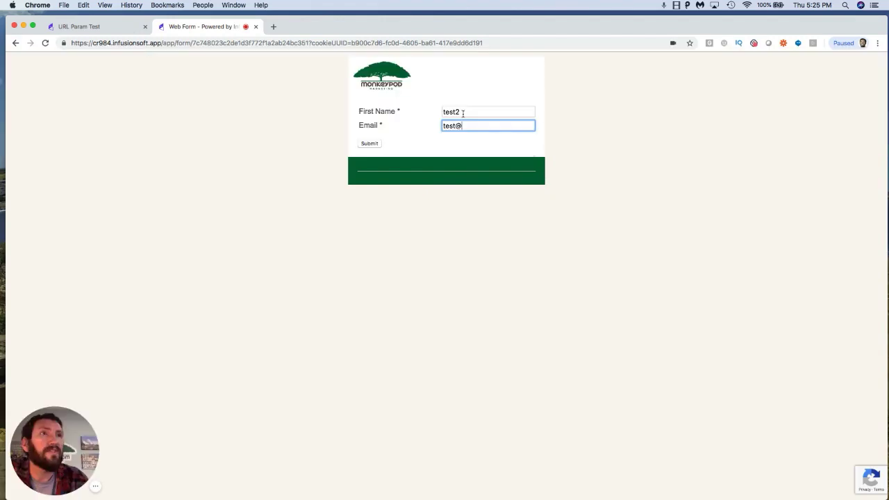
type("@urlpara")
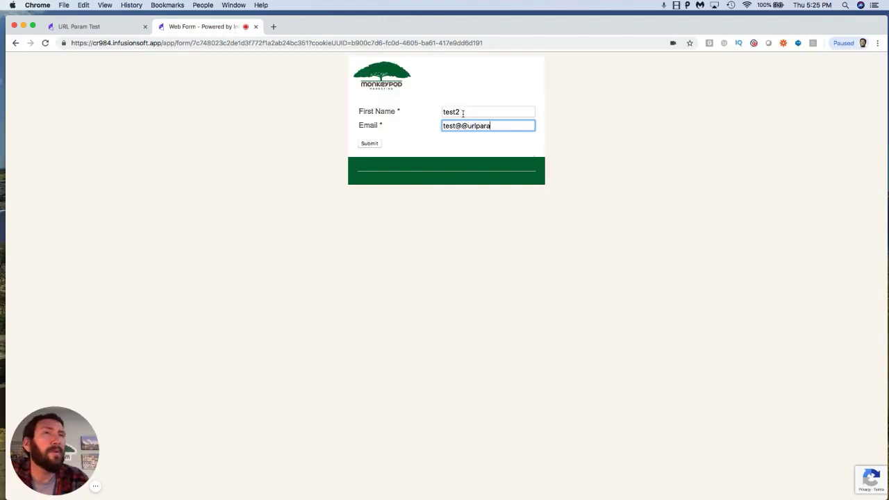
type("meters.com")
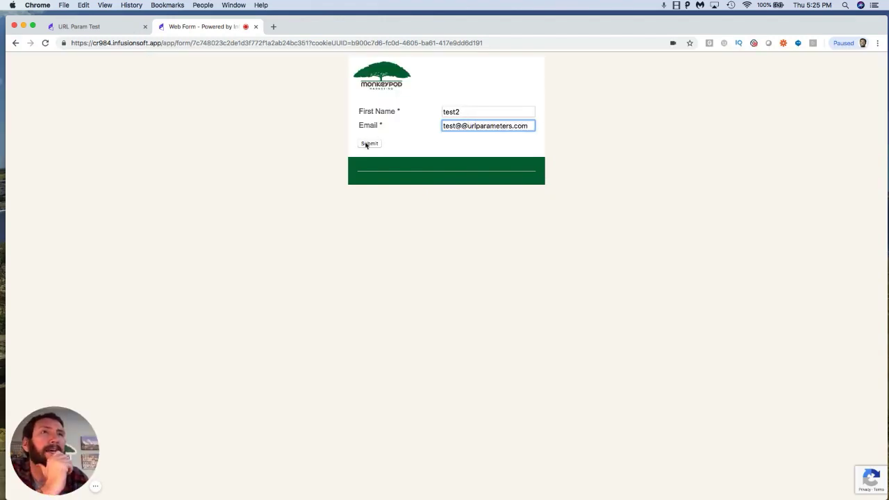
left_click(367, 144)
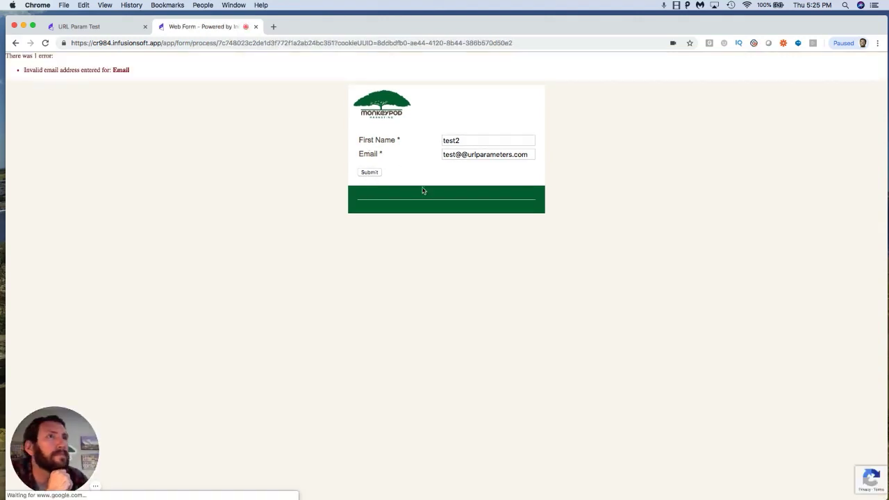
Step: Correct the email address so it starts with test2 and contains a single @, then resubmit the form
left_click(461, 153)
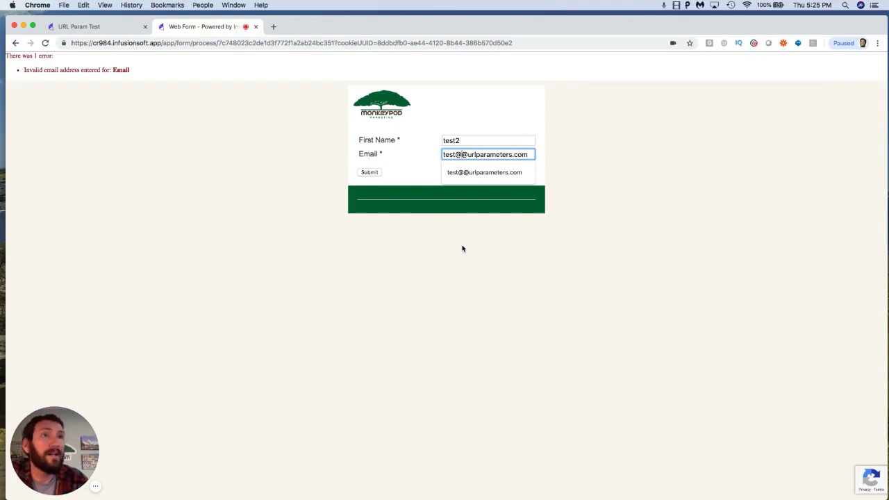
key("BackSpace")
type("2")
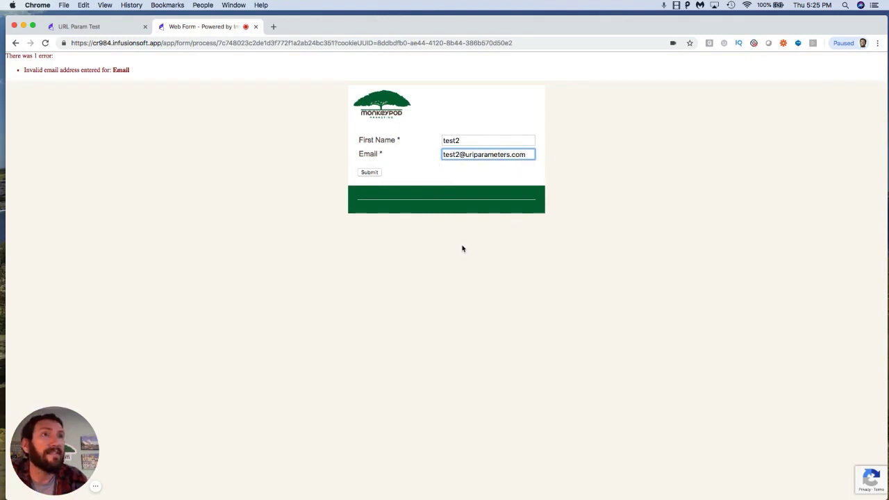
left_click(378, 175)
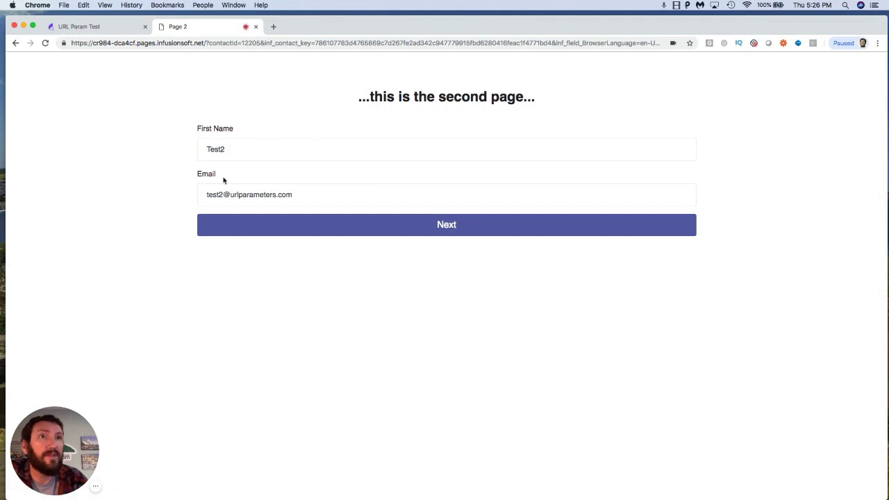
Step: Continue from the second page to the final landing page and submit its prefilled email form
left_click(289, 232)
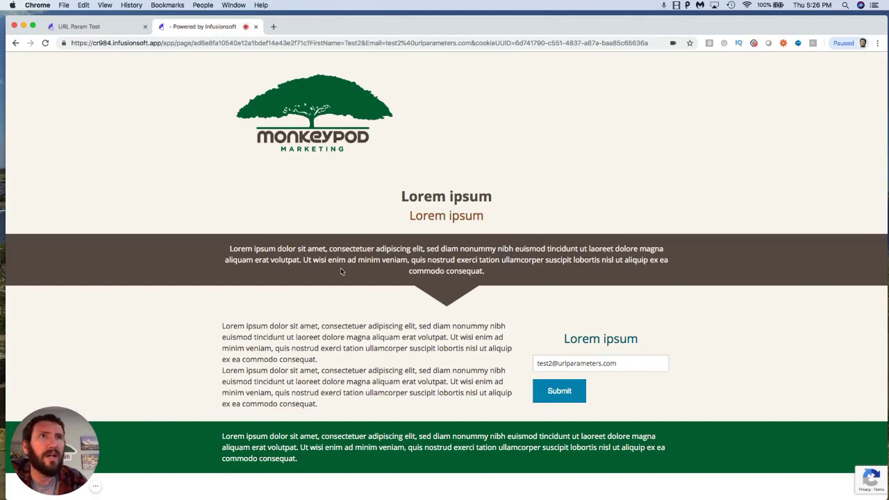
left_click(623, 363)
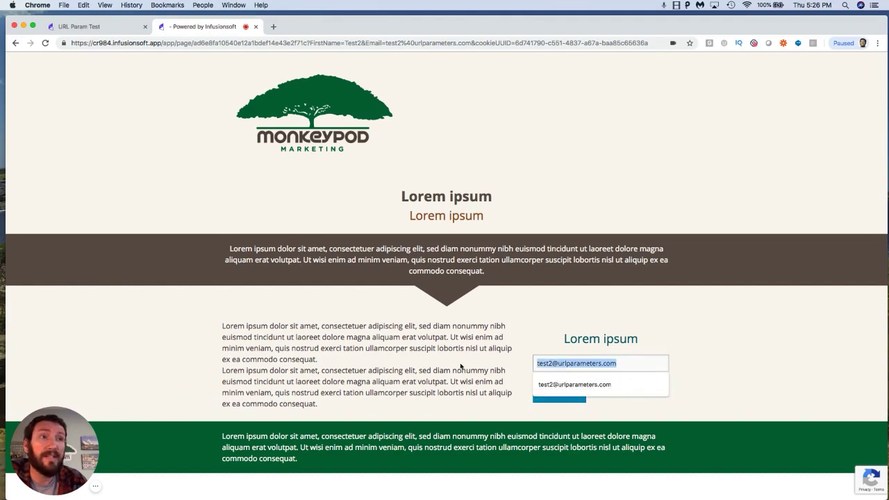
left_click(777, 373)
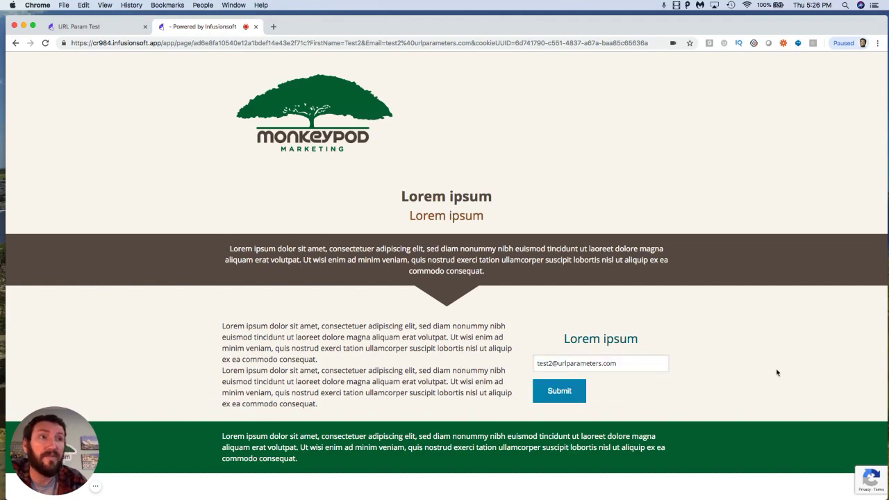
left_click(552, 396)
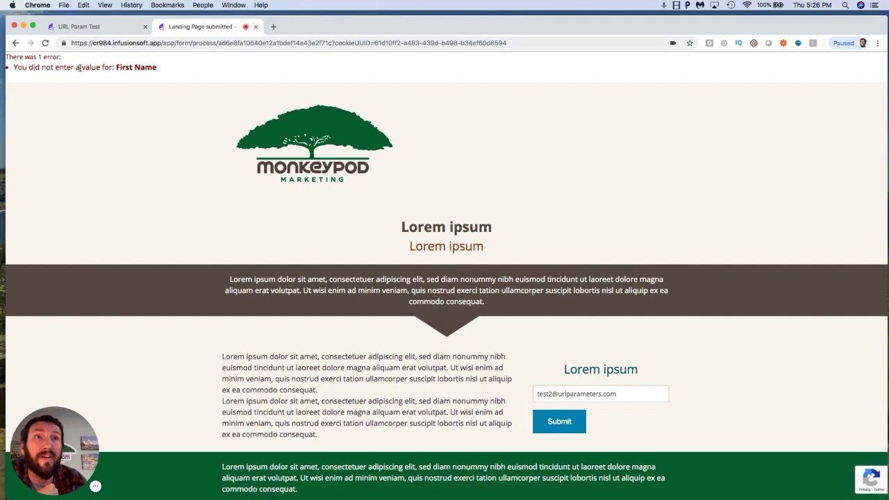
scroll(312, 264, "down", 1)
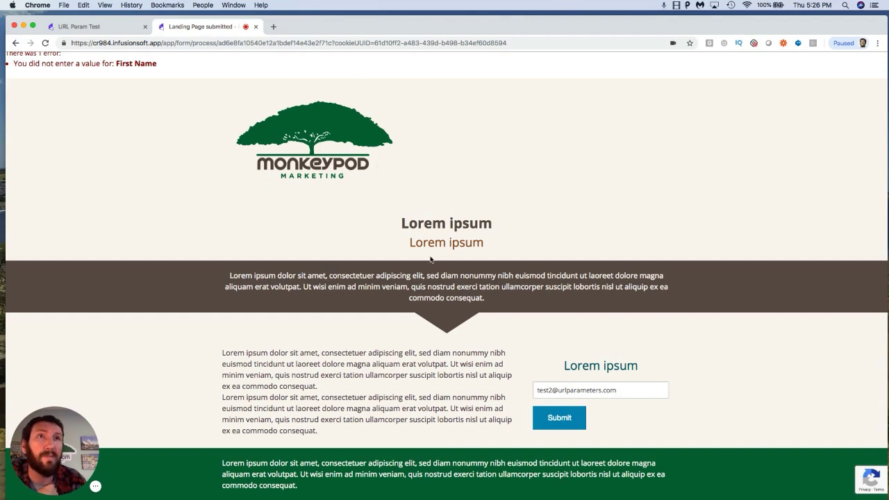
Step: Return to the campaign, switch to edit mode, and duplicate the Landing Page submitted goal
left_click(104, 26)
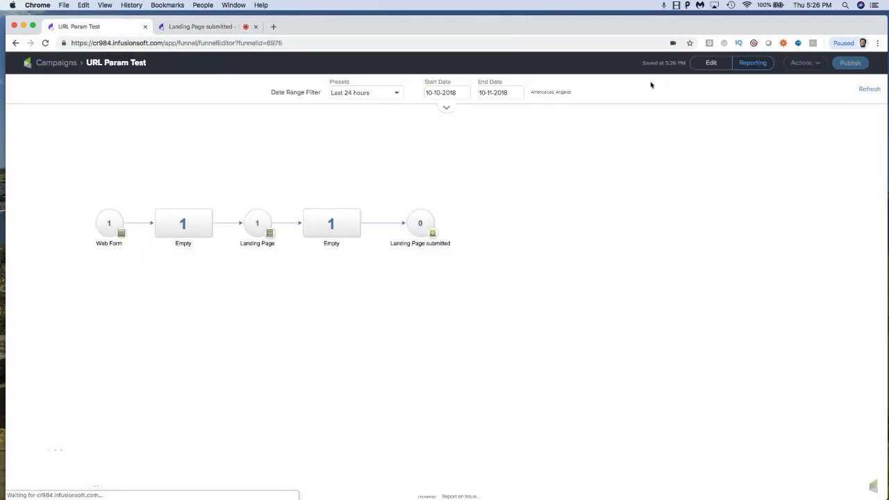
left_click(710, 63)
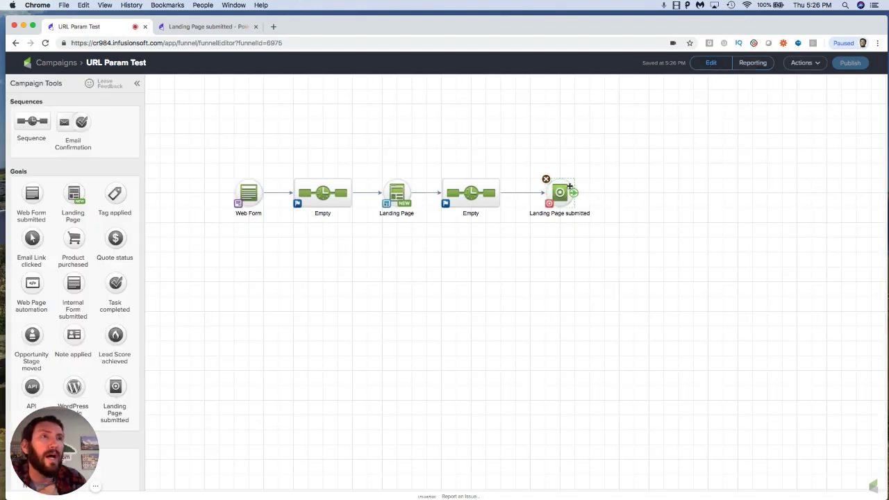
right_click(563, 192)
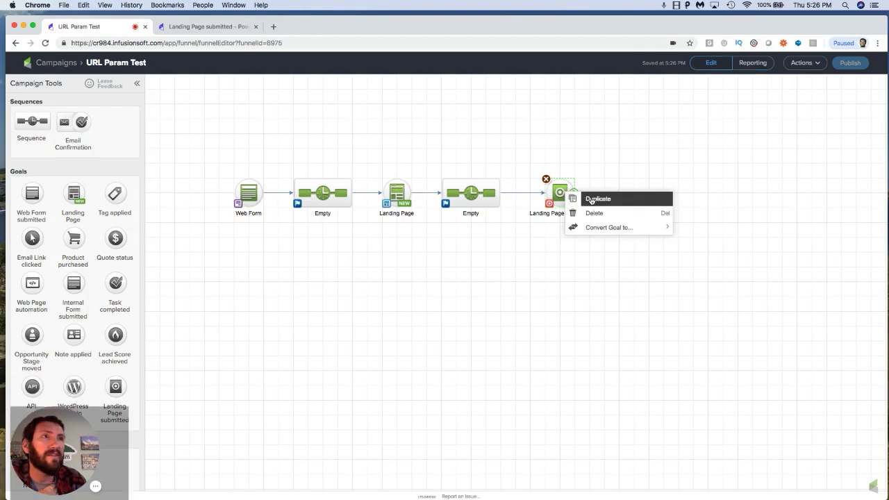
left_click(590, 198)
left_click(559, 234)
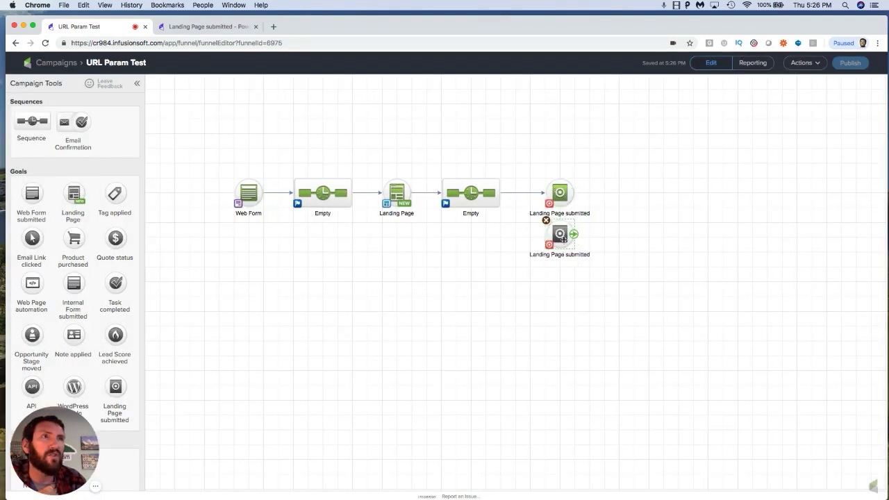
Step: Delete the original Landing Page submitted goal and move the duplicate into its place
left_click(546, 180)
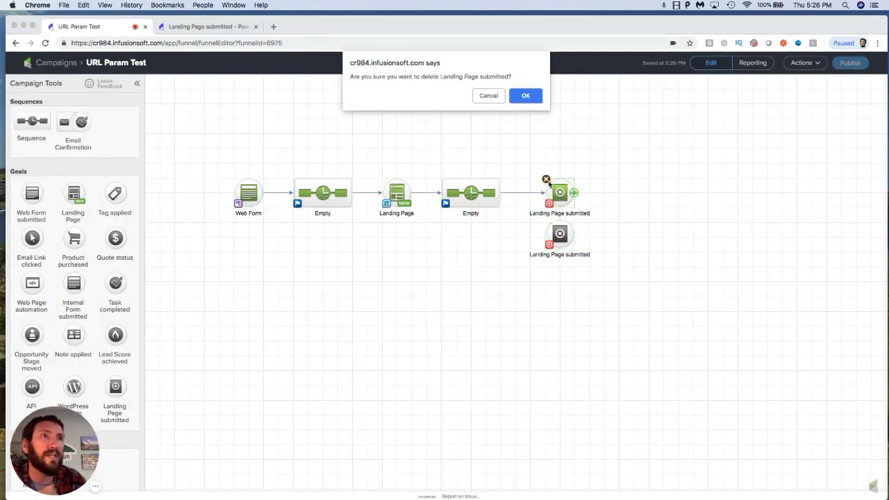
left_click(529, 95)
left_click_drag(561, 232, 561, 193)
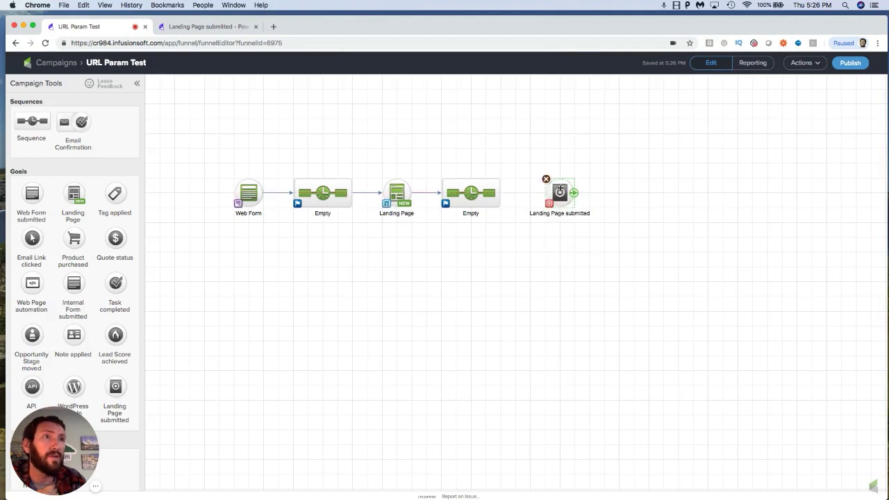
Step: Rename the duplicated goal to Landing Page take 2
double_click(563, 214)
double_click(563, 215)
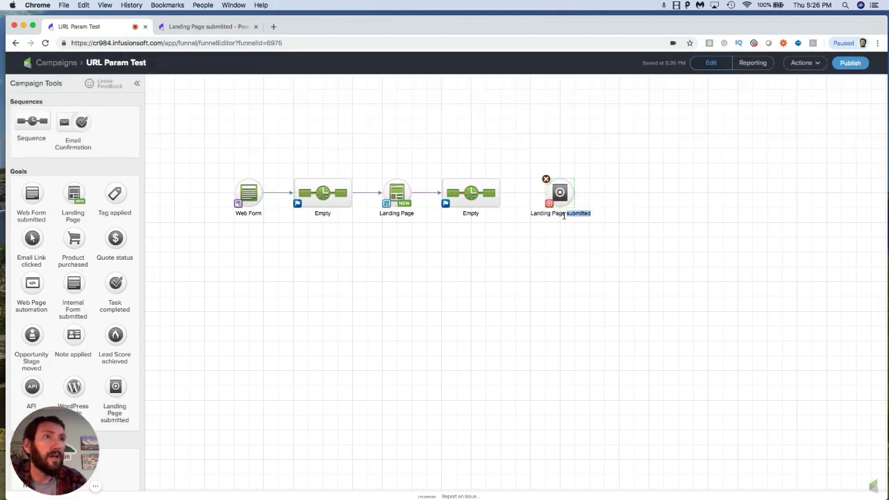
type("take 2")
left_click(565, 226)
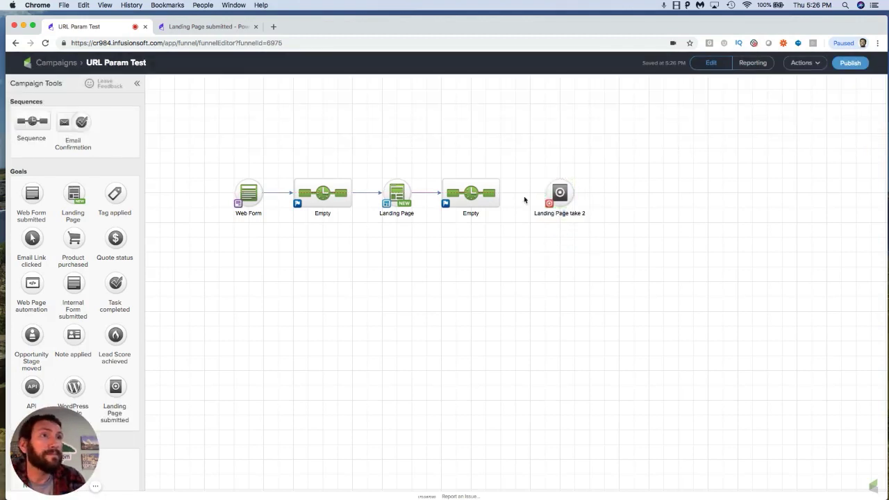
Step: Copy the Landing Page take 2 hosted landing page URL and go back to the campaign
double_click(561, 193)
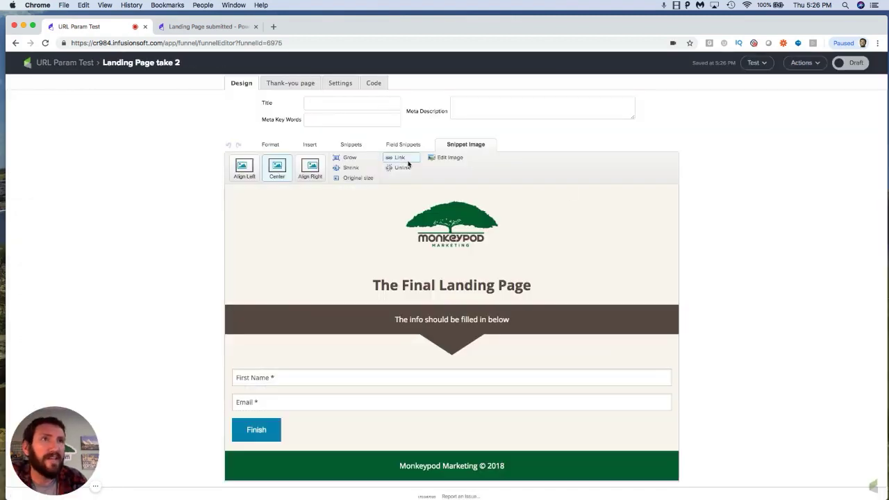
left_click(378, 82)
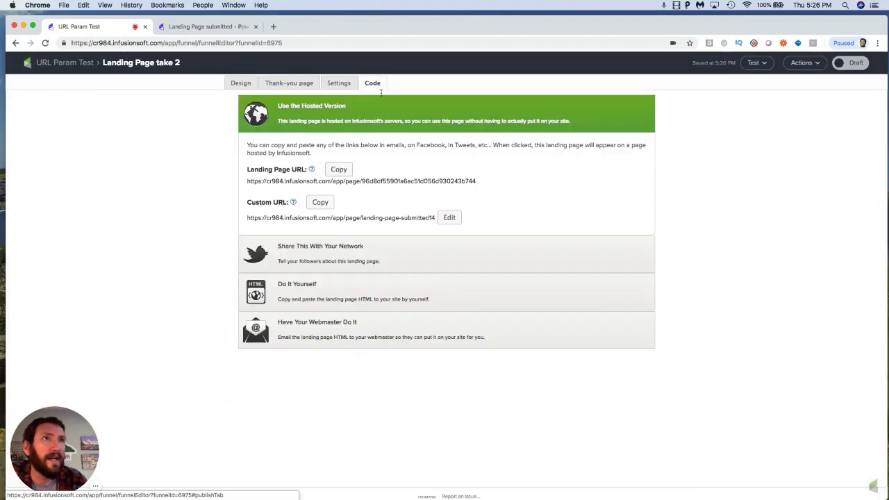
left_click(341, 170)
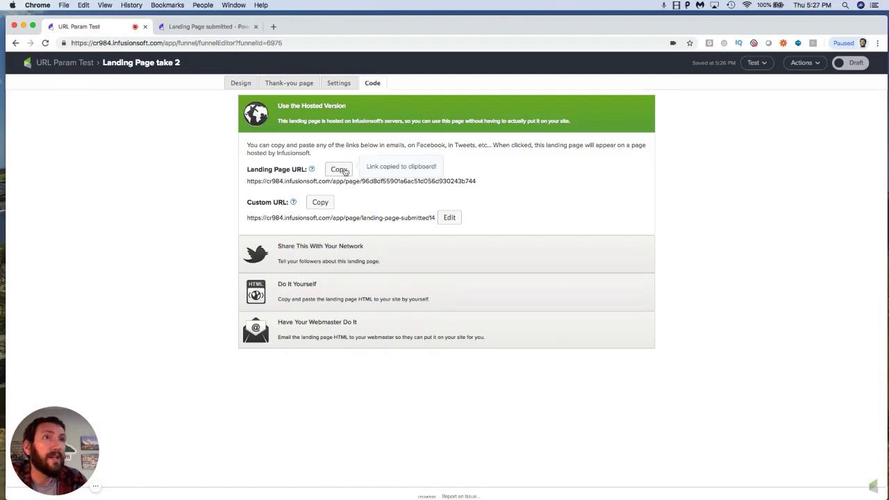
left_click(76, 62)
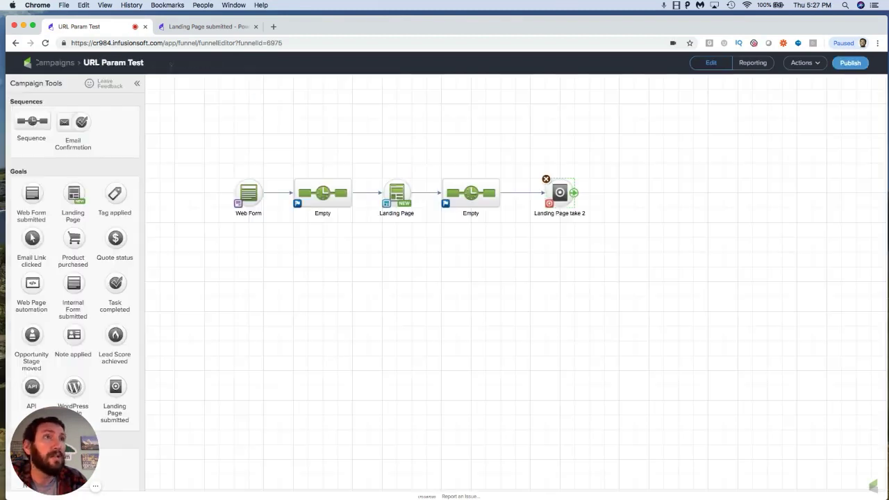
Step: Open the second landing page's form redirect options and replace the external redirect URL with the copied landing page URL
double_click(397, 193)
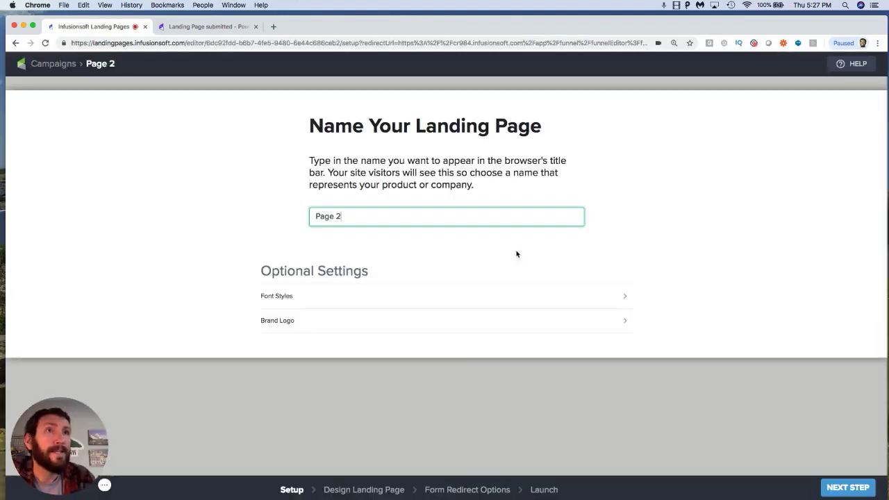
left_click(509, 490)
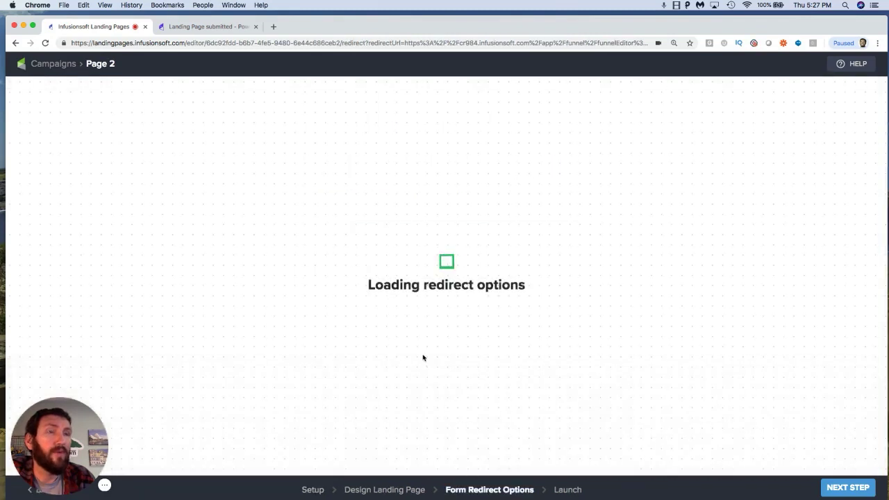
left_click(334, 303)
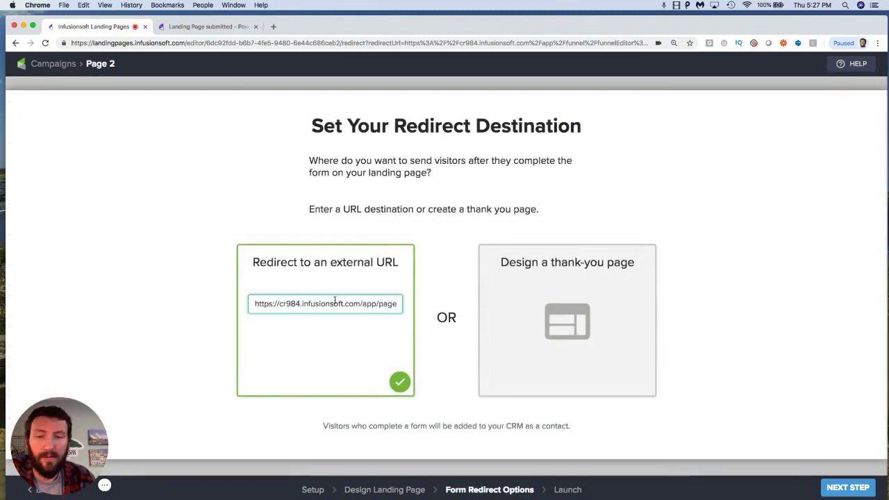
key("super+a")
key("BackSpace")
key("super+v")
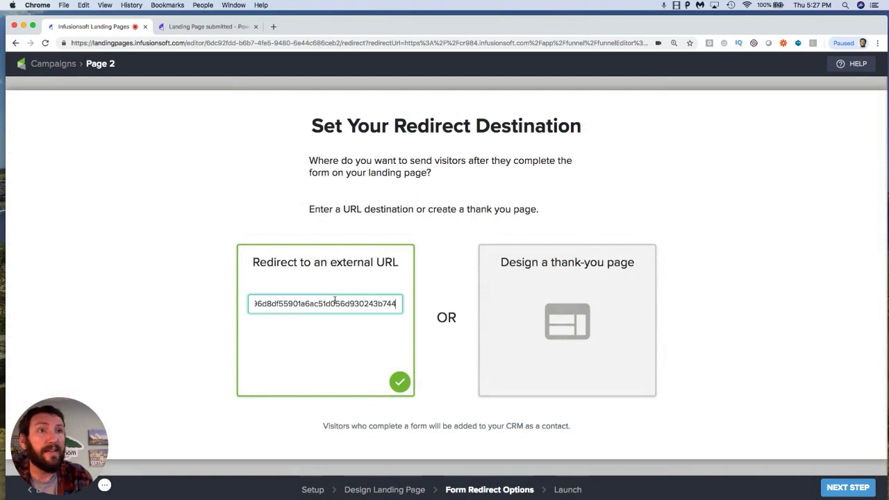
Step: Publish the updated landing page and return to the campaign
left_click(780, 400)
left_click(828, 486)
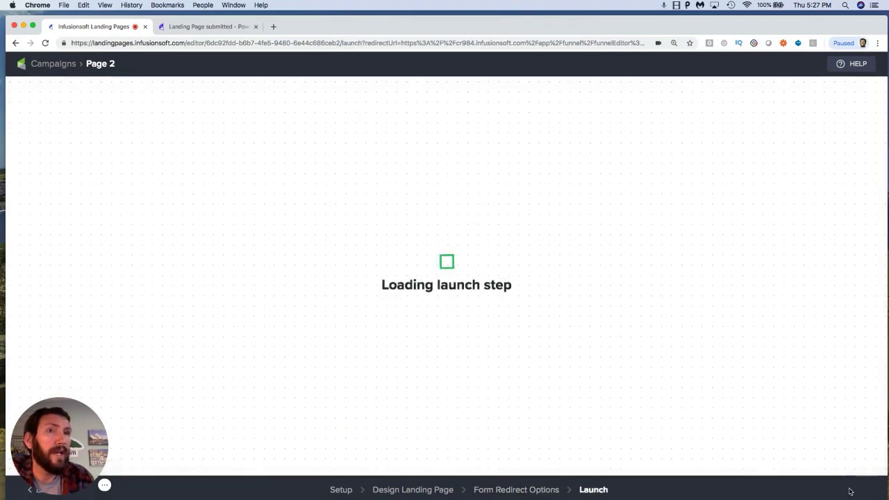
left_click(614, 322)
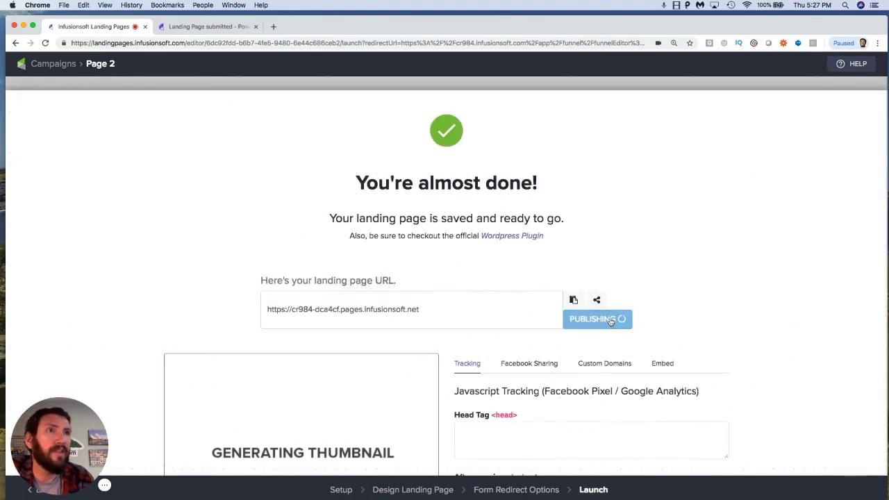
left_click(53, 65)
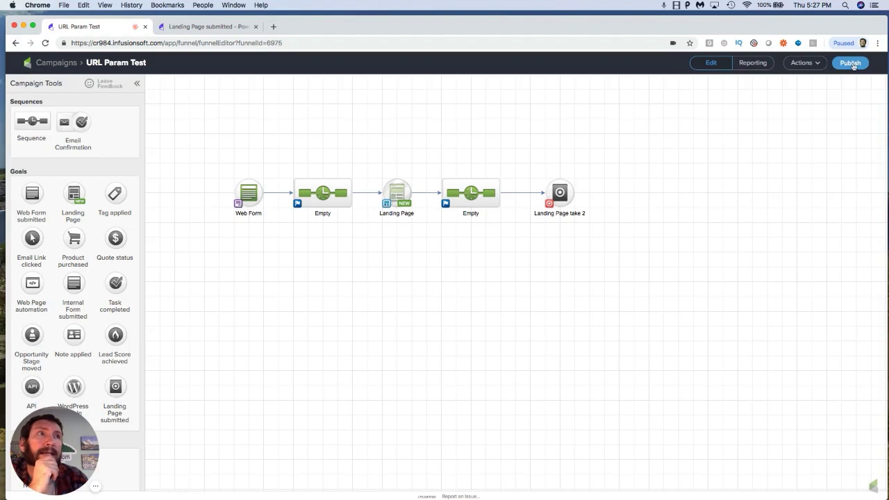
Step: Publish the URL Param Test campaign, briefly opening the Landing Page take 2 goal before publishing again
left_click(850, 63)
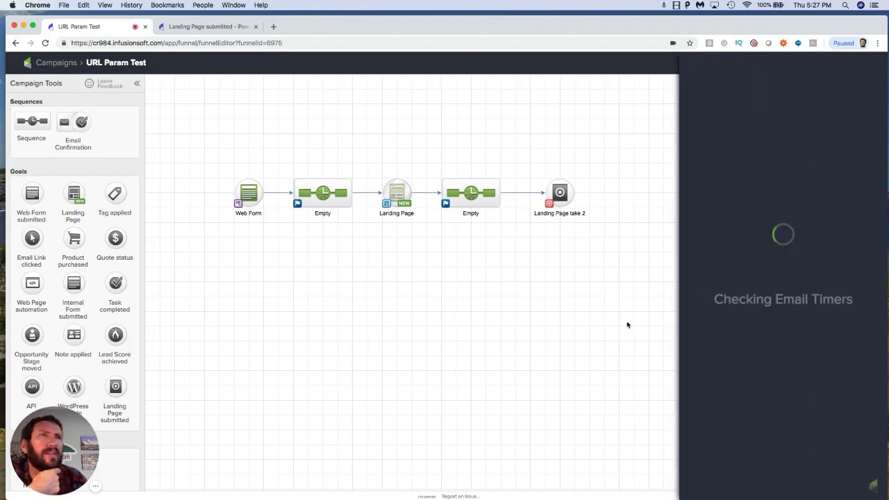
left_click(823, 264)
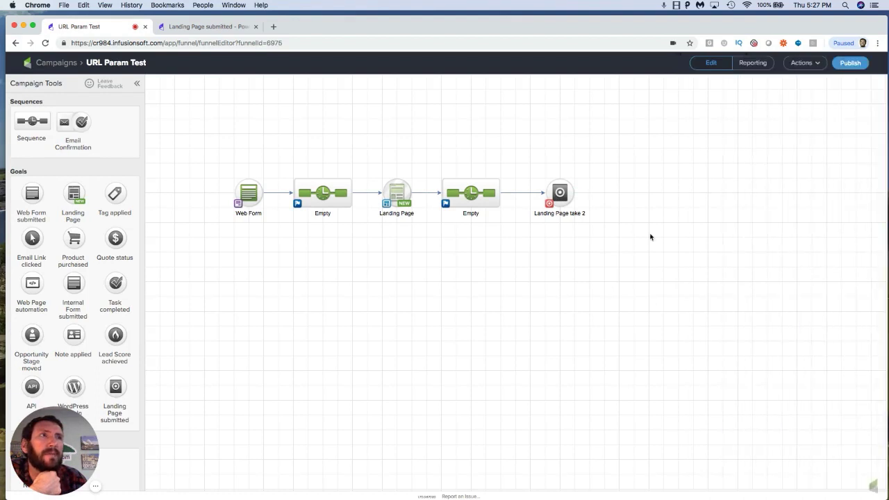
double_click(559, 193)
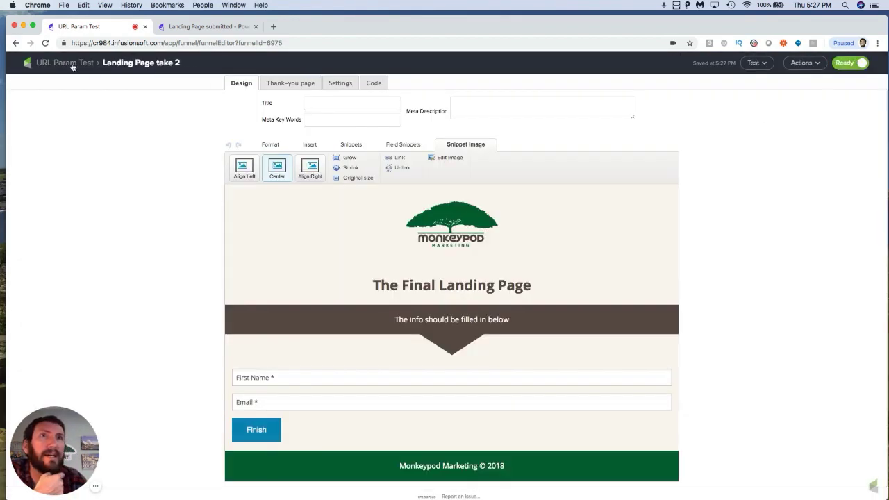
left_click(72, 65)
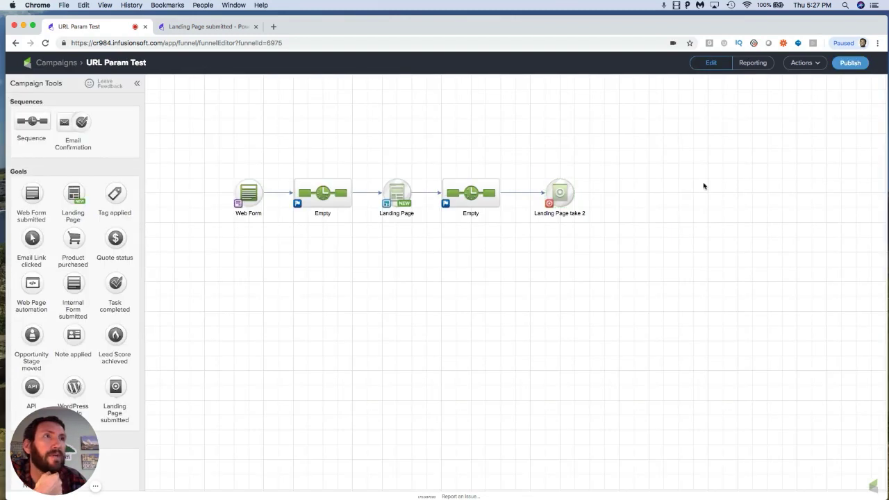
left_click(847, 65)
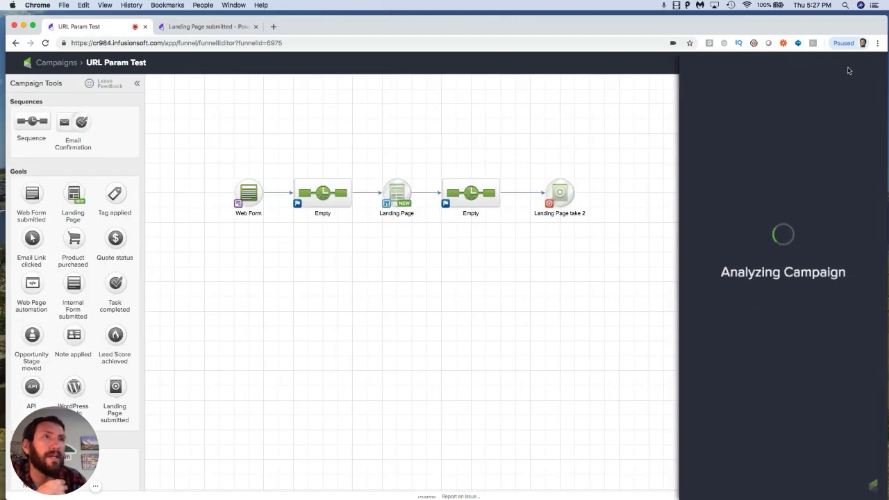
left_click(858, 264)
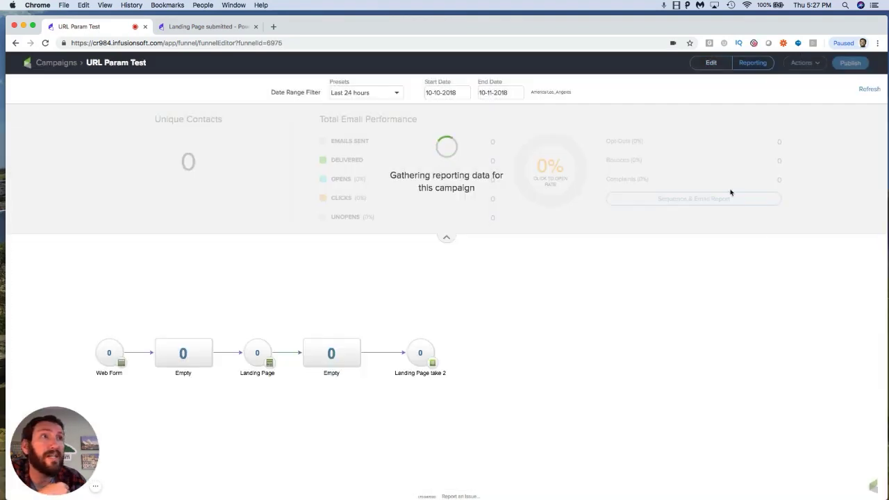
Step: Close the old submission tab and open the web form's URL from clipboard history in a new tab
left_click(448, 240)
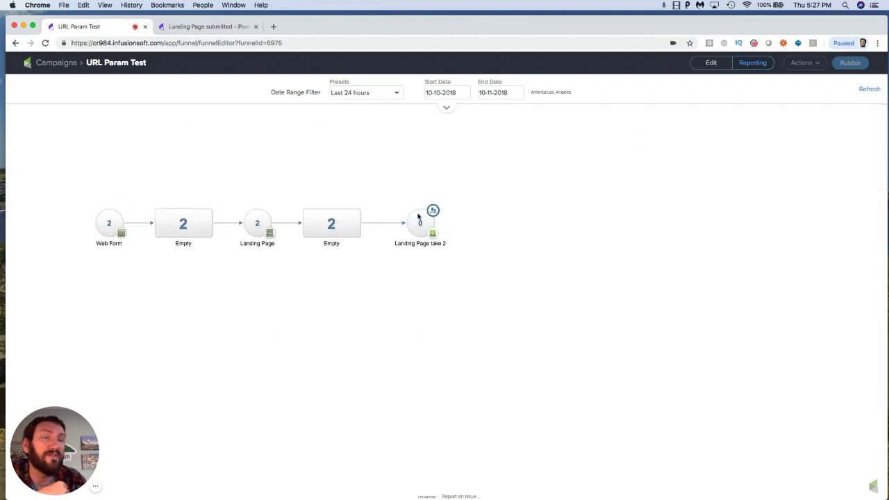
left_click(224, 28)
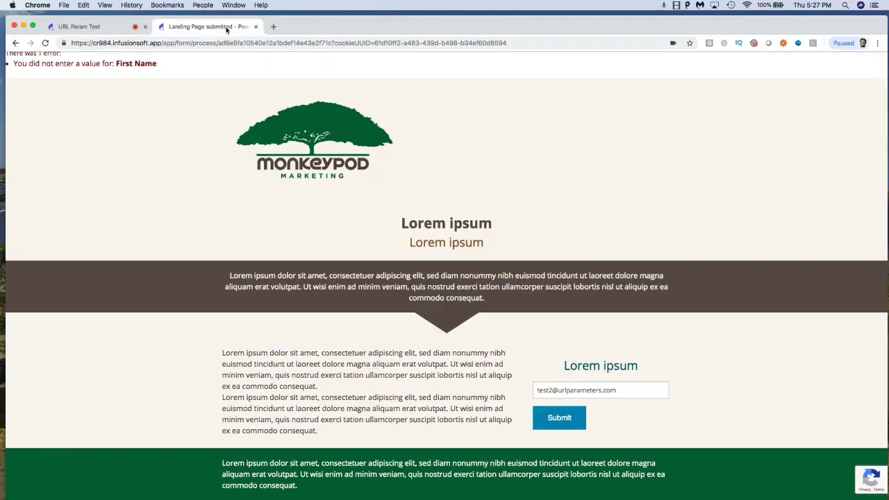
left_click(257, 27)
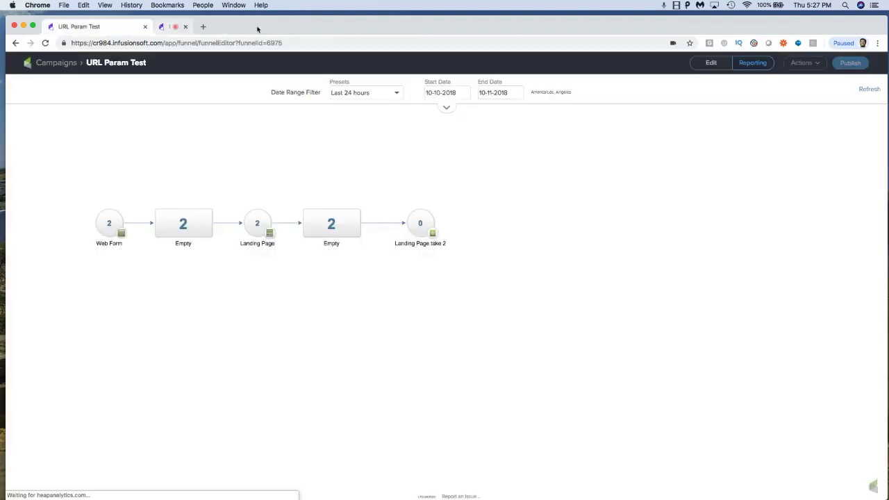
left_click(164, 28)
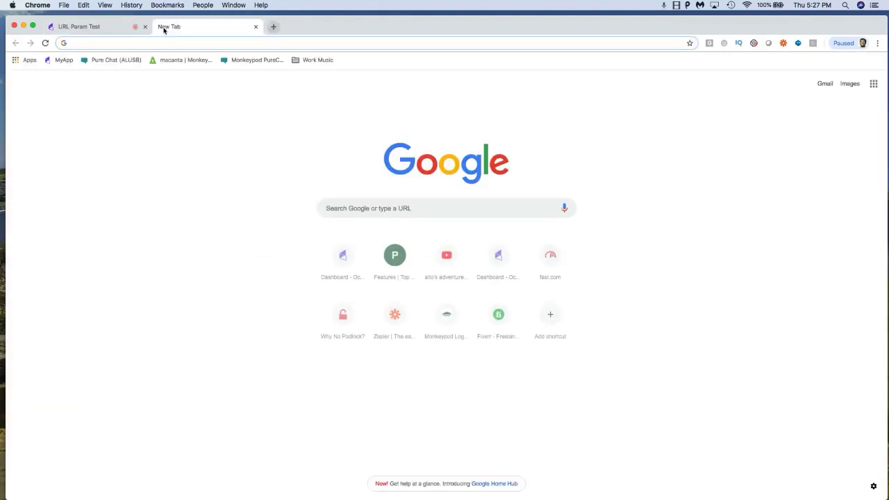
key("super+shift+v")
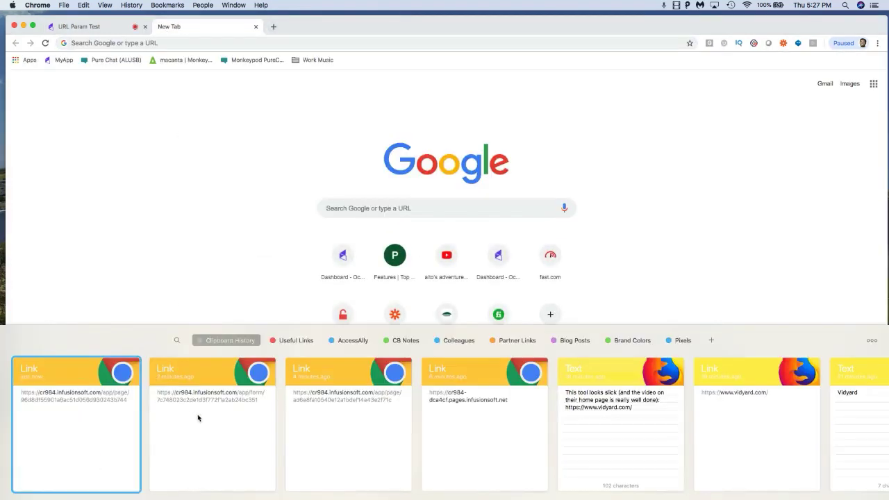
double_click(199, 417)
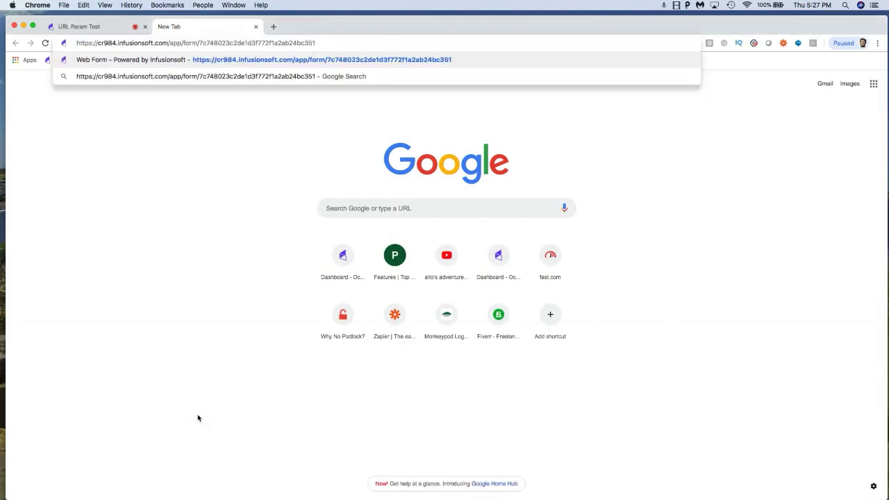
key("Return")
Step: Fill the web form with first name test3 and a test e-mail address, and submit it
left_click(486, 113)
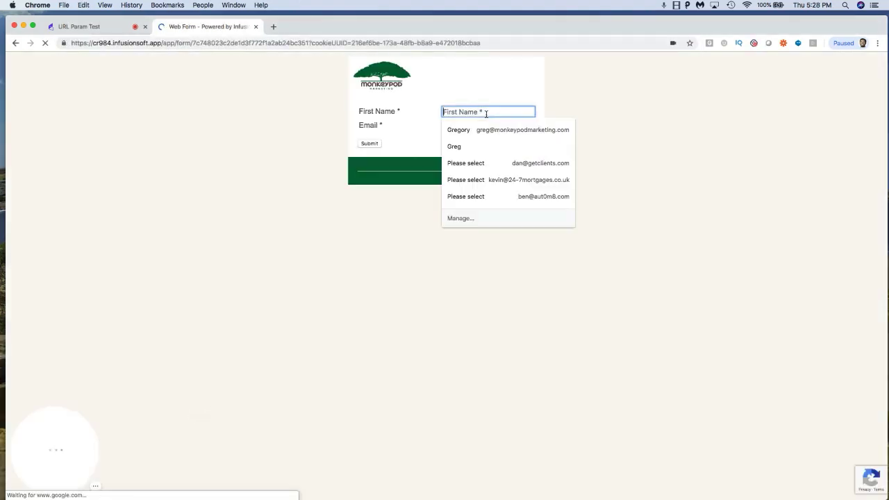
type("test3")
left_click(486, 125)
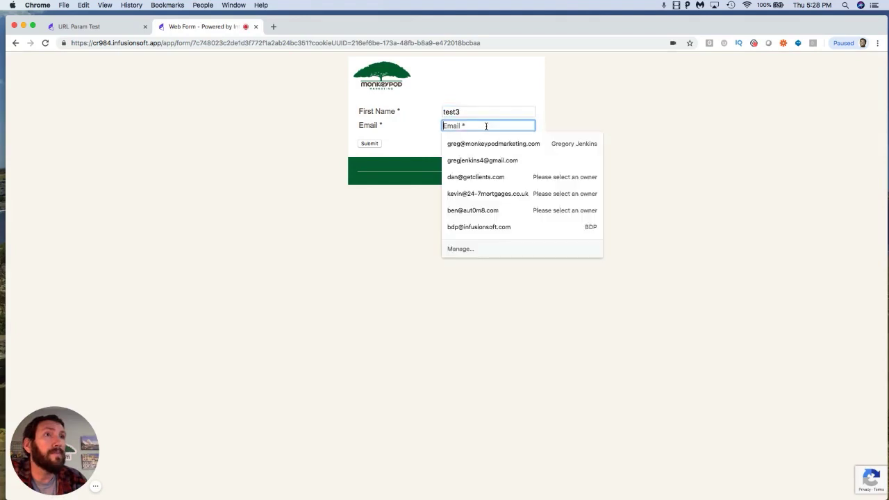
type("test3@urlpar")
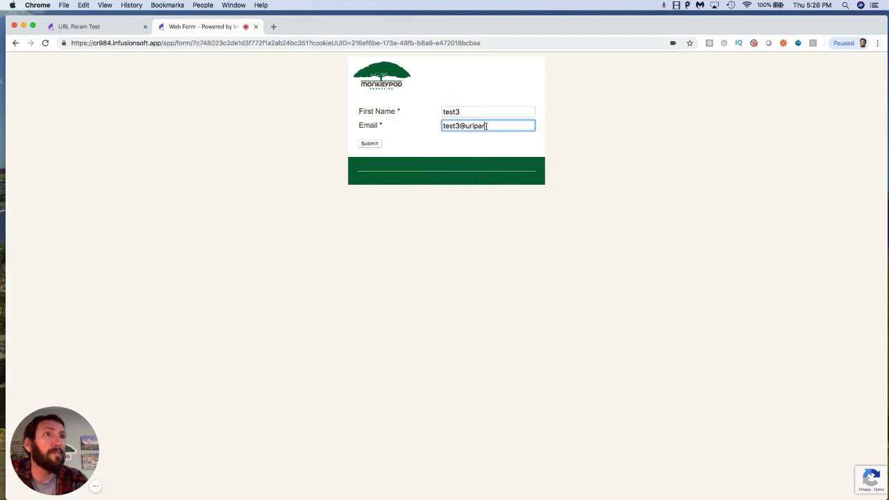
type("amters.com")
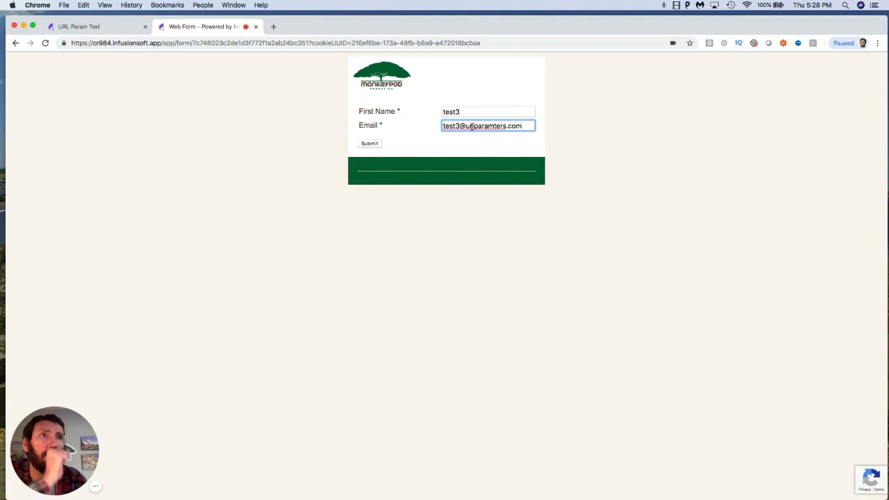
left_click(368, 145)
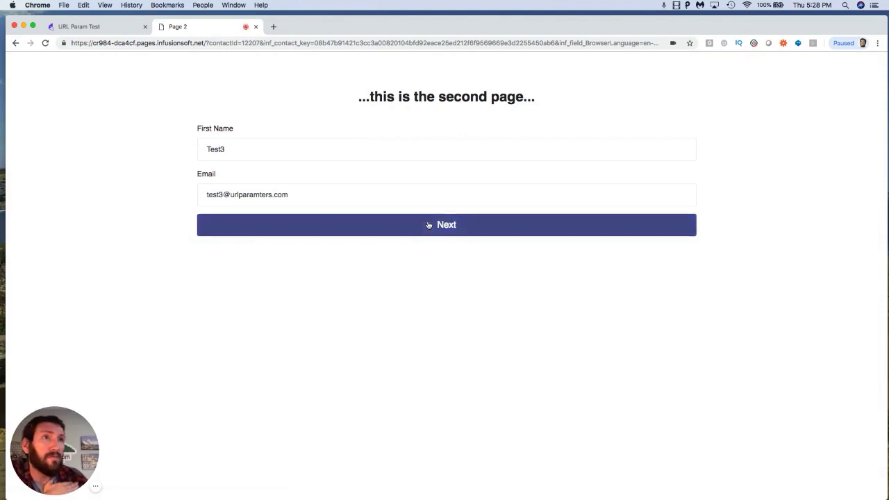
Step: Continue past the second page and submit the final landing page, completing the image captcha
left_click(428, 225)
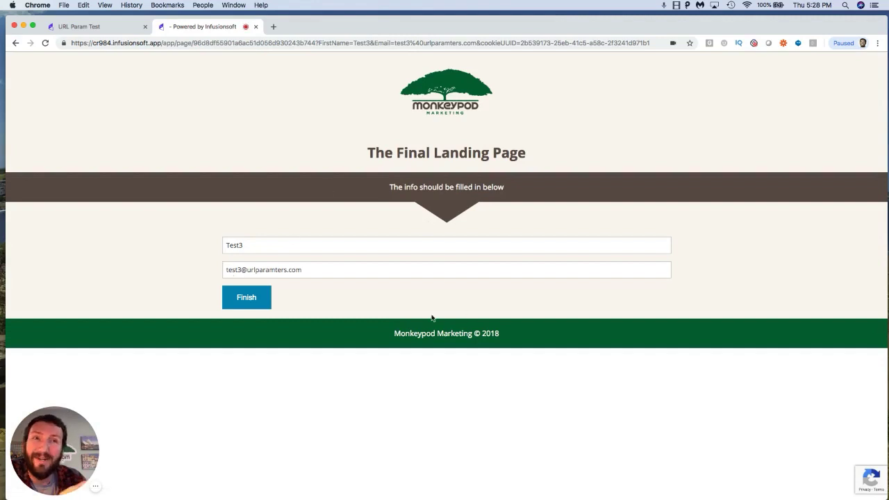
left_click(252, 295)
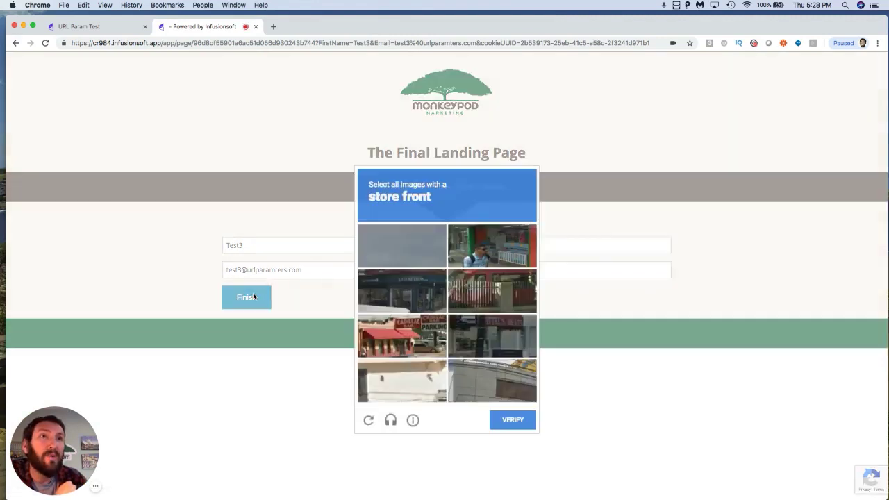
left_click(491, 250)
left_click(496, 297)
left_click(496, 297)
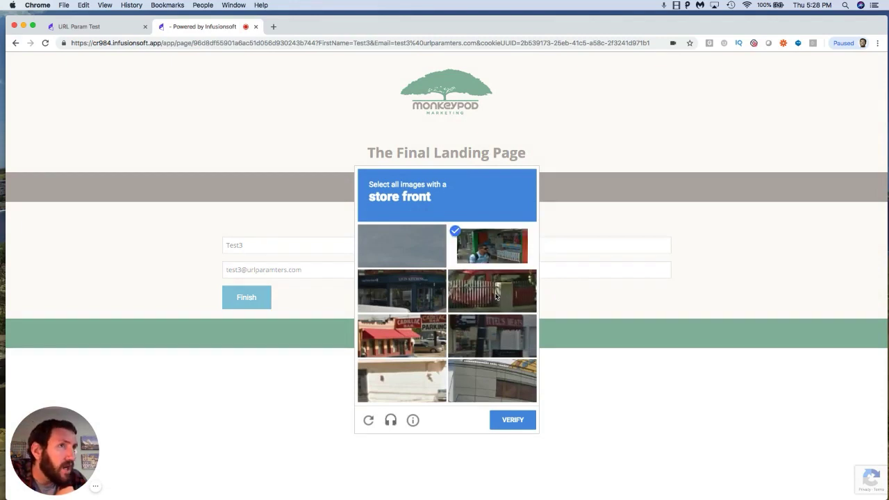
left_click(416, 297)
left_click(417, 335)
left_click(484, 338)
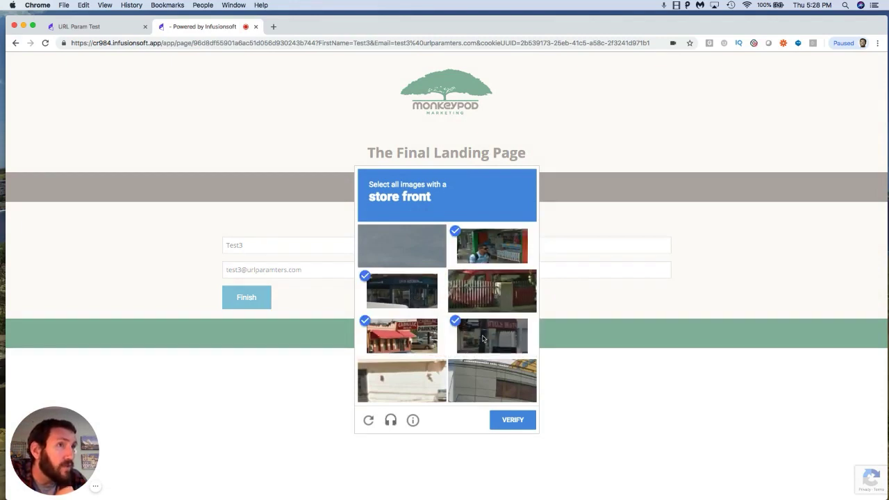
left_click(513, 420)
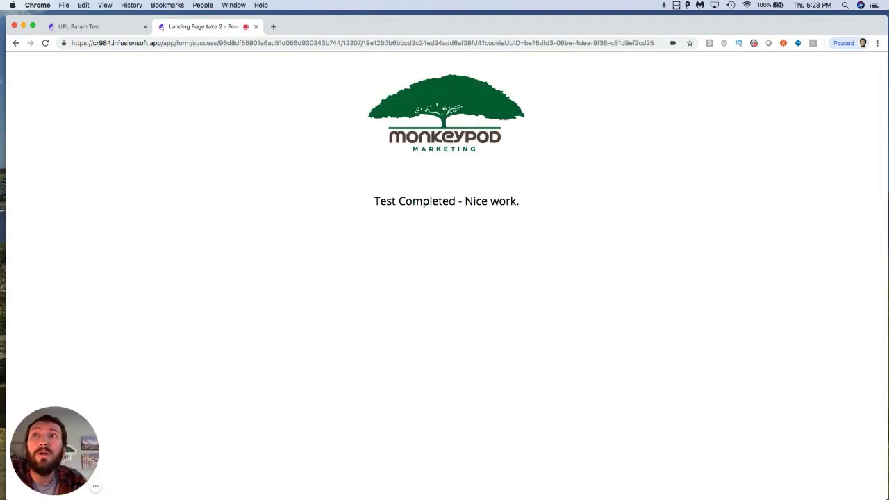
Step: Reopen the URL Param Test campaign from the campaigns list to check its reporting counts
left_click(113, 28)
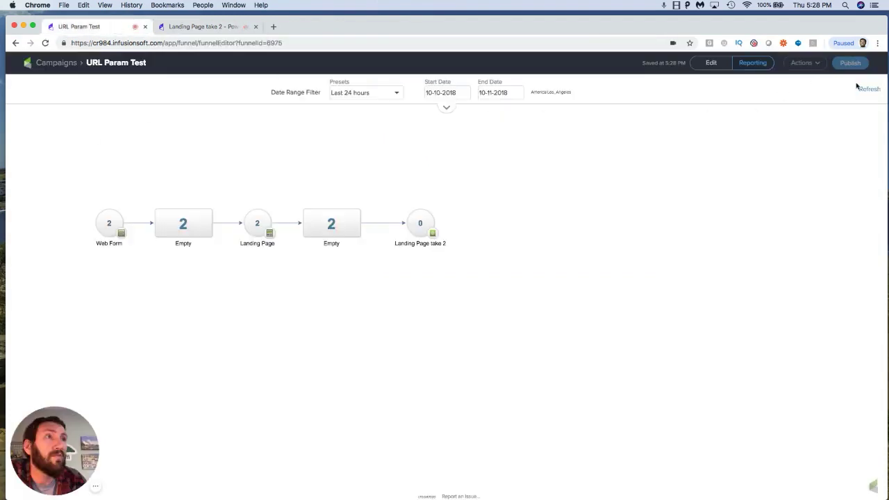
mouse_move(108, 221)
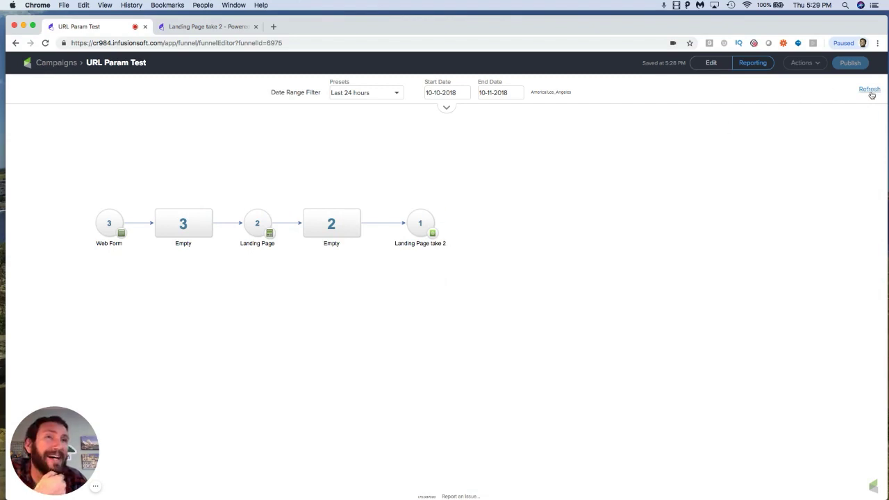
left_click(48, 63)
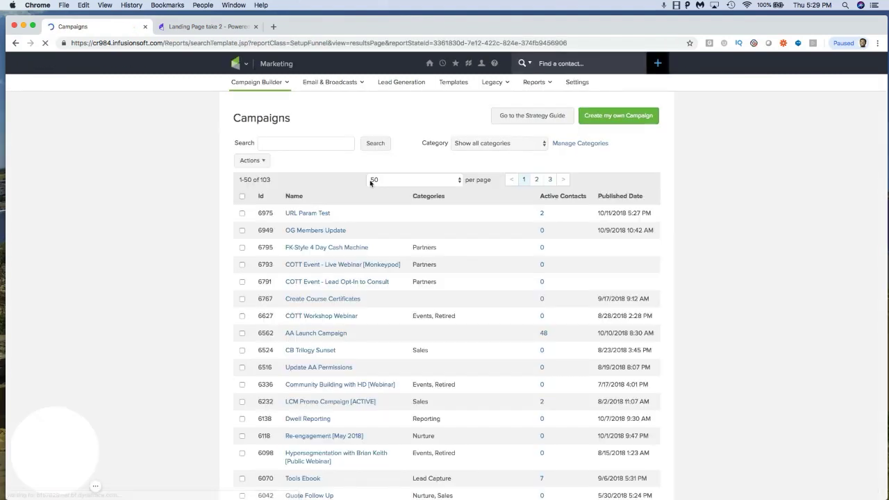
mouse_move(442, 66)
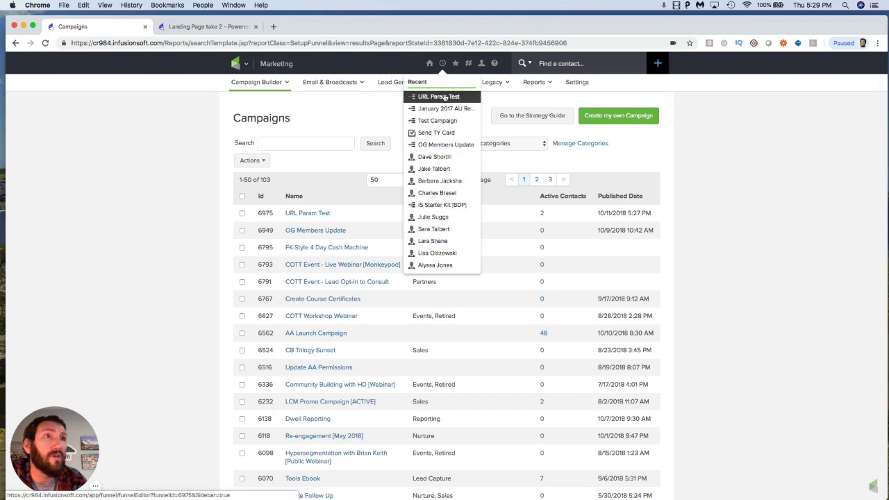
left_click(445, 97)
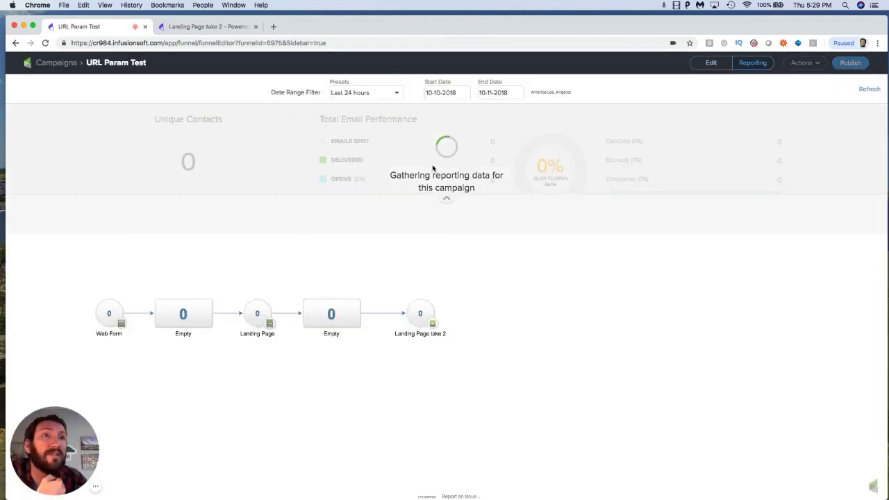
left_click(445, 240)
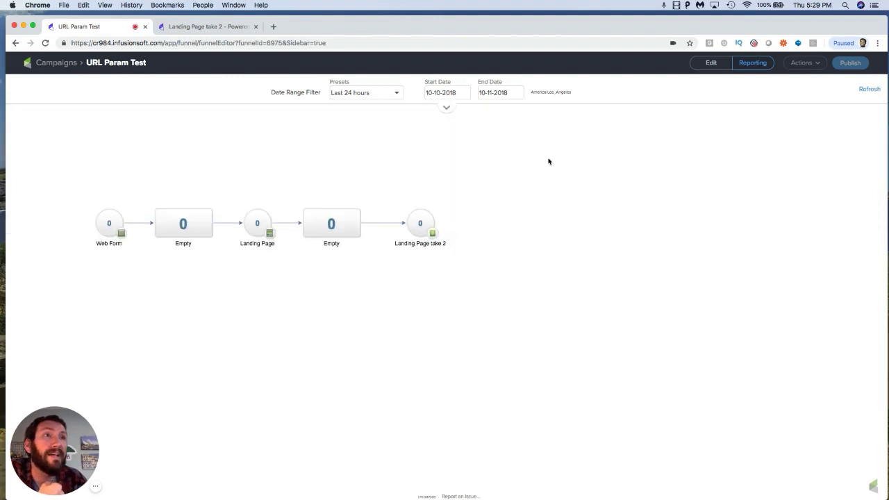
Step: Open the Landing Page goal's form in the page builder and set its First Name and Email fields to hidden
left_click(709, 63)
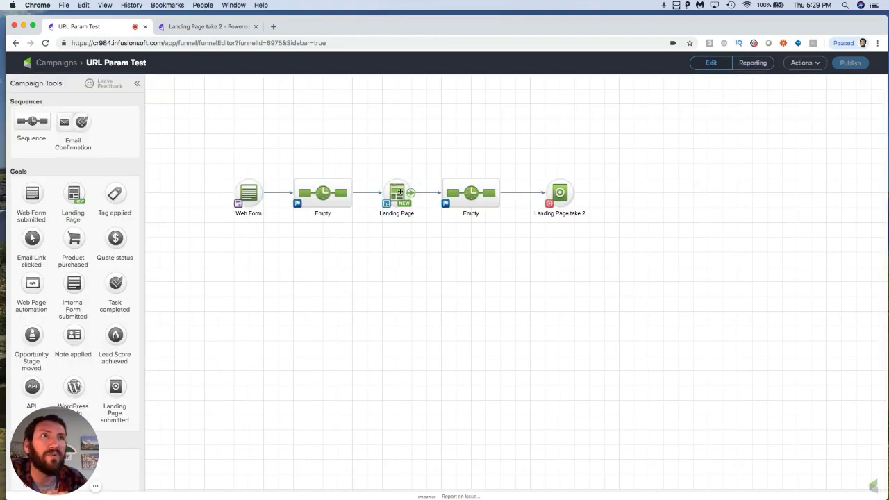
double_click(397, 192)
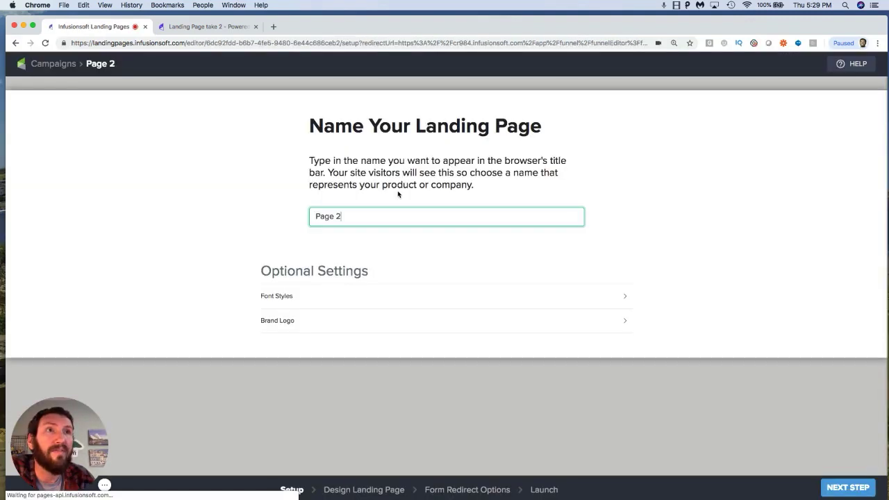
left_click(370, 489)
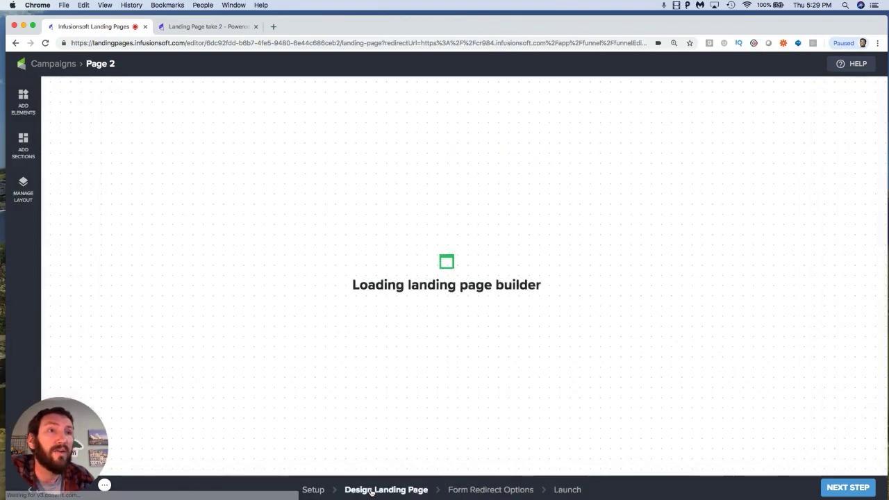
left_click(350, 169)
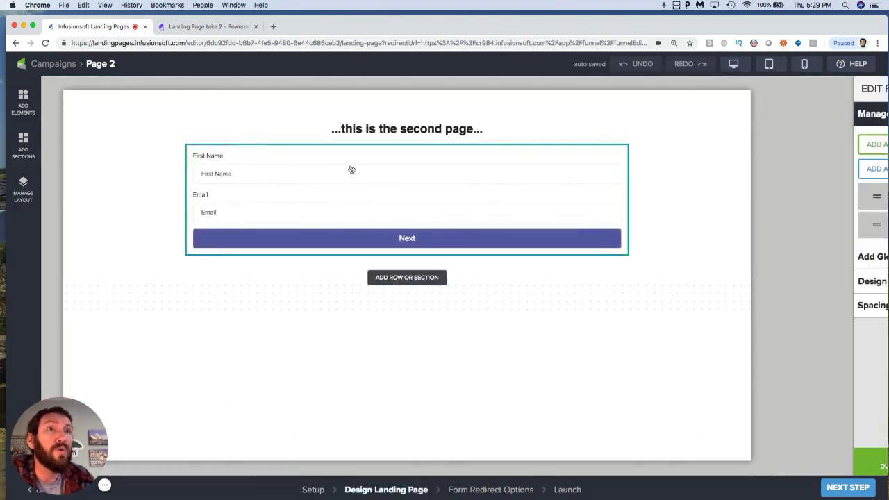
left_click(759, 206)
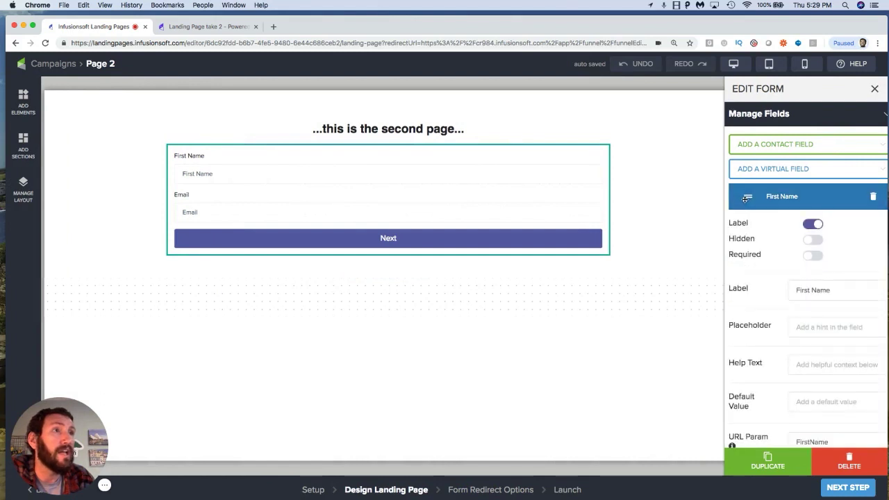
left_click(816, 239)
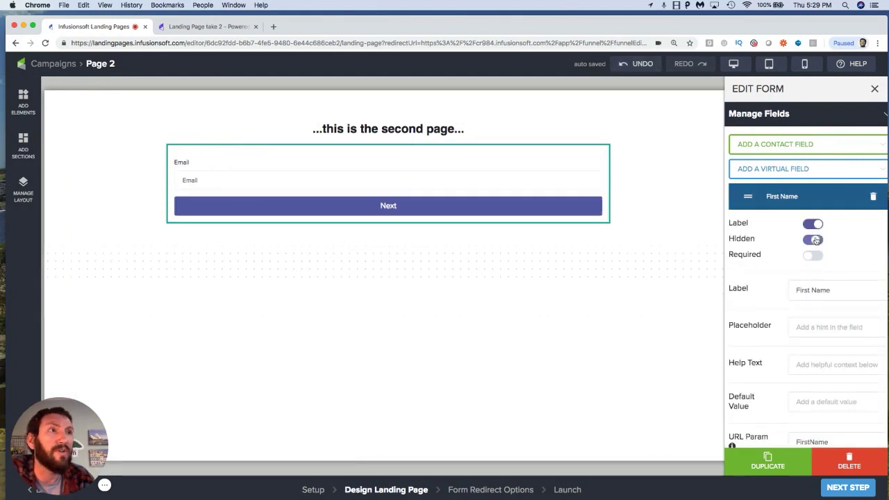
left_click(742, 196)
left_click(771, 224)
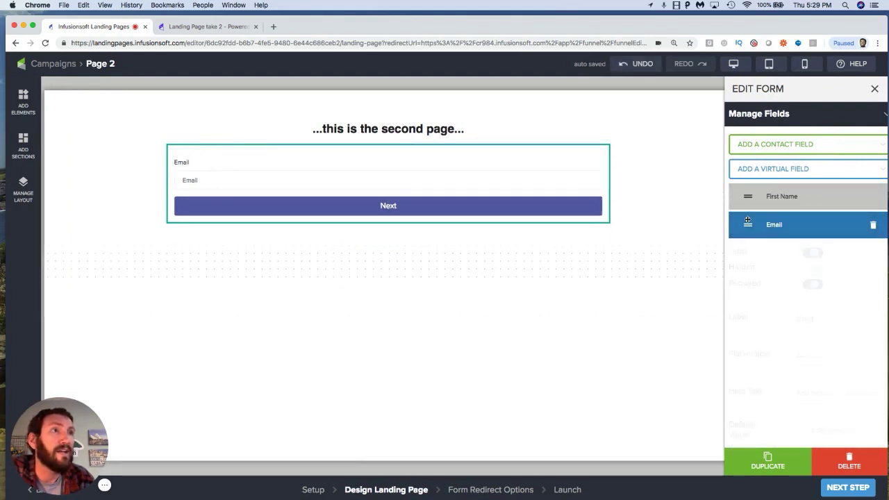
left_click(813, 270)
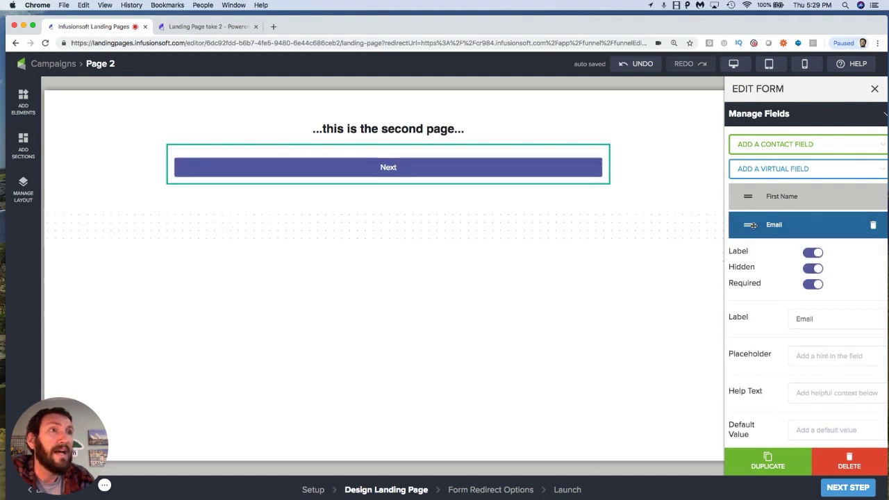
left_click(769, 235)
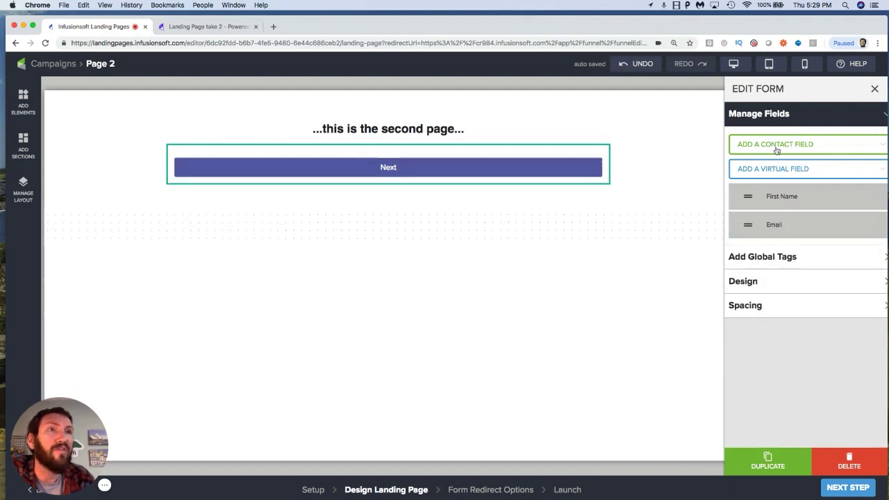
Step: Add a radio virtual field to the form and label it "Are you..."
left_click(780, 168)
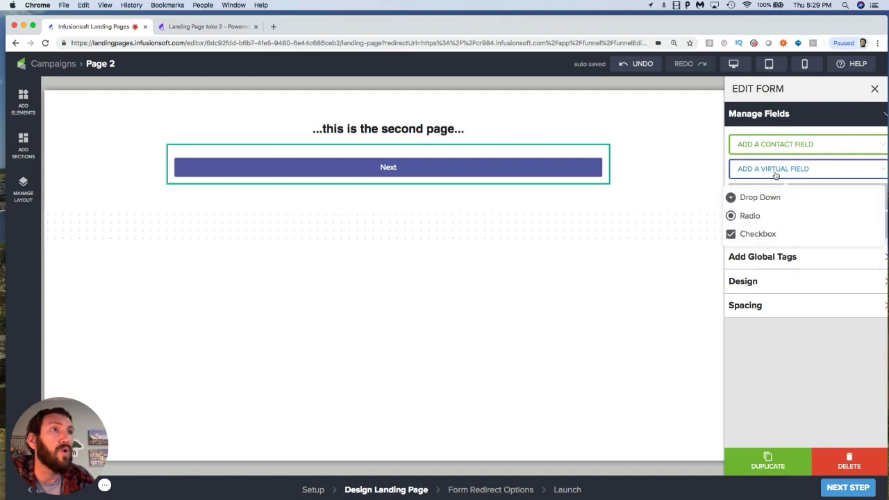
left_click(757, 216)
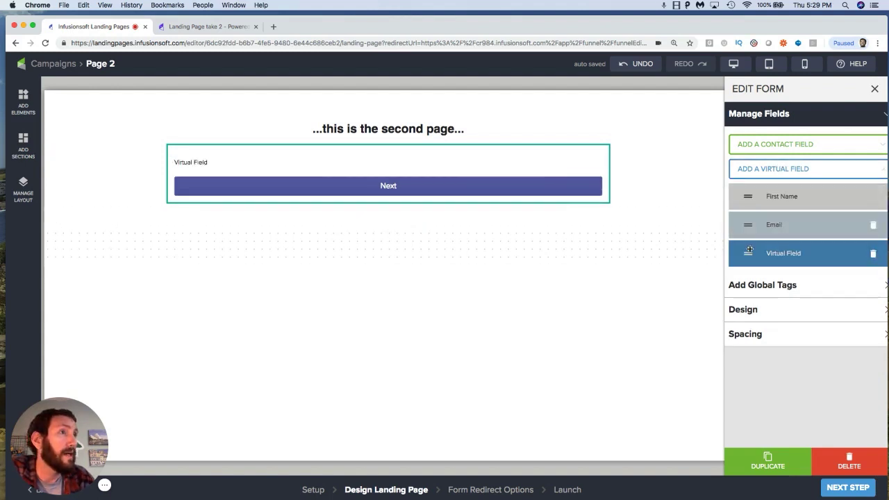
left_click(792, 254)
left_click(830, 333)
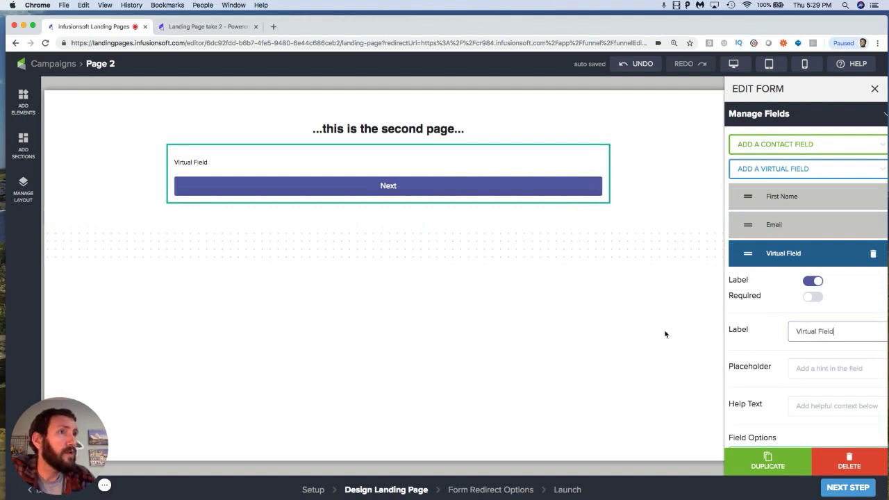
key("super+a")
type("Are you")
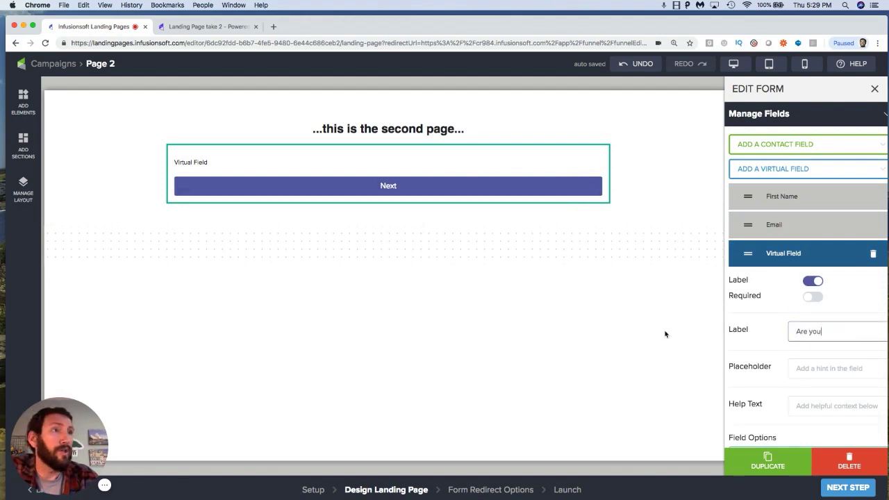
scroll(800, 336, "down", 2)
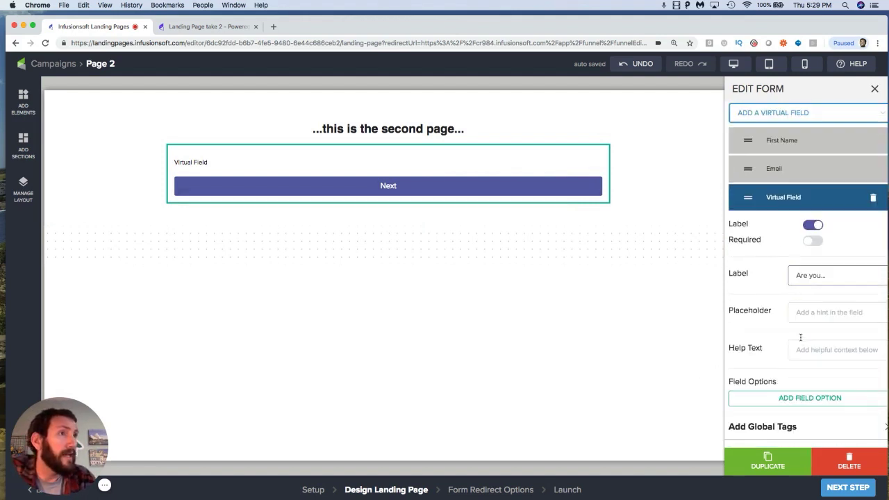
Step: Add two options to the radio field, "Right Handed?" and "Left Handed?"
left_click(782, 396)
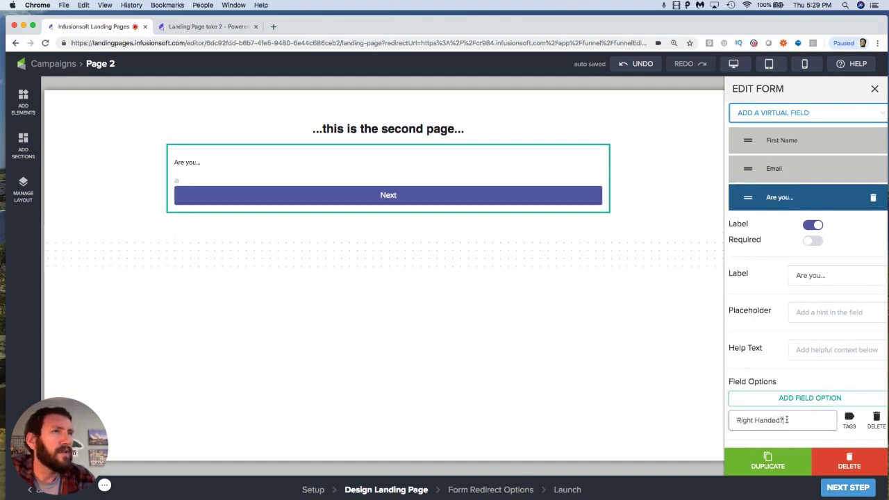
scroll(799, 415, "down", 2)
left_click(805, 336)
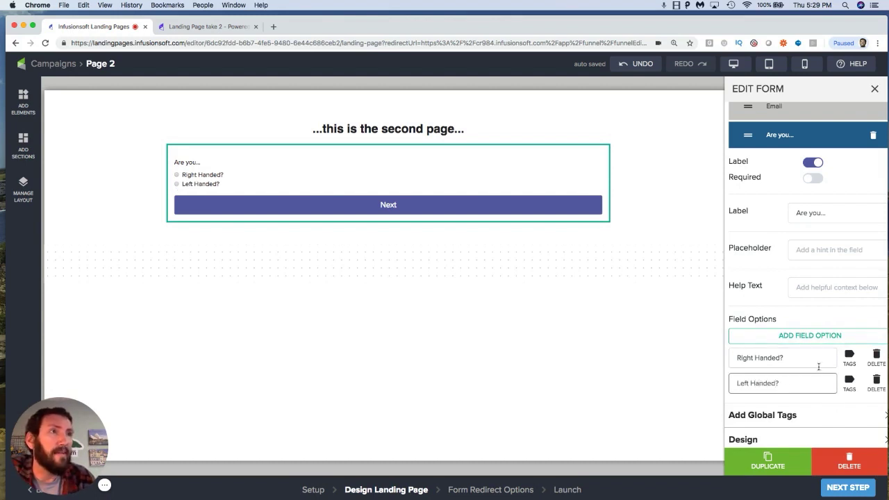
left_click(801, 312)
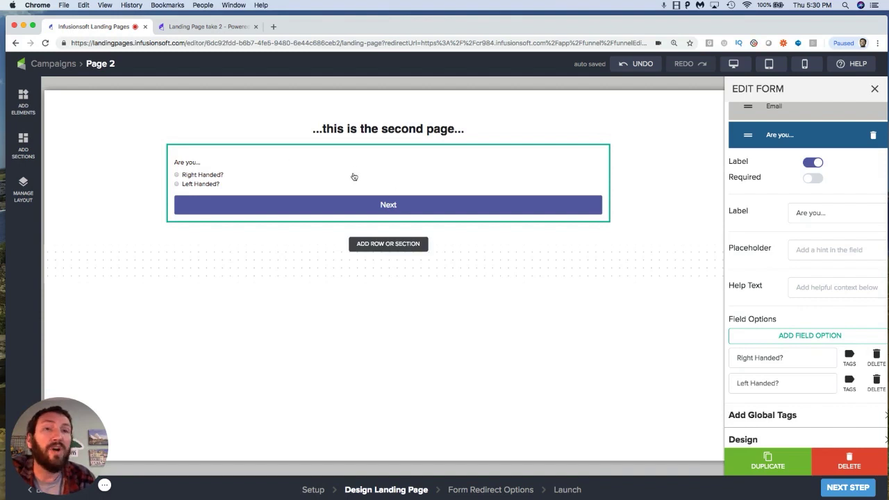
left_click(750, 135)
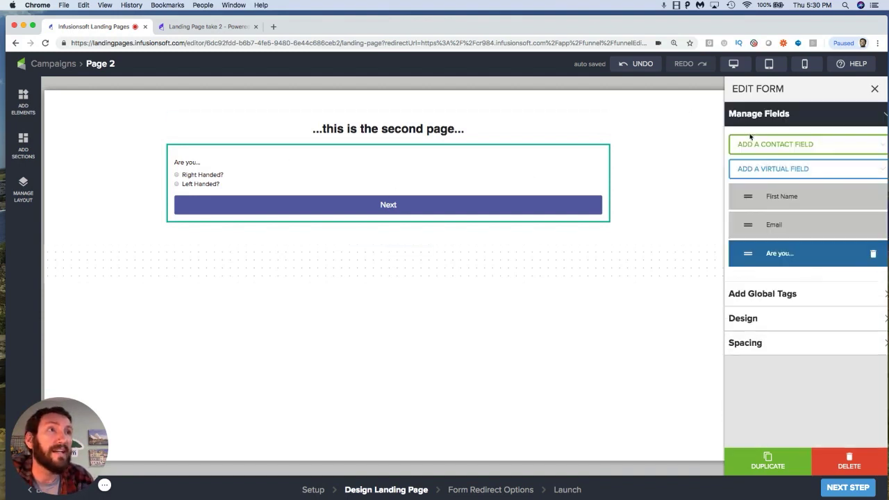
left_click(753, 224)
left_click(757, 224)
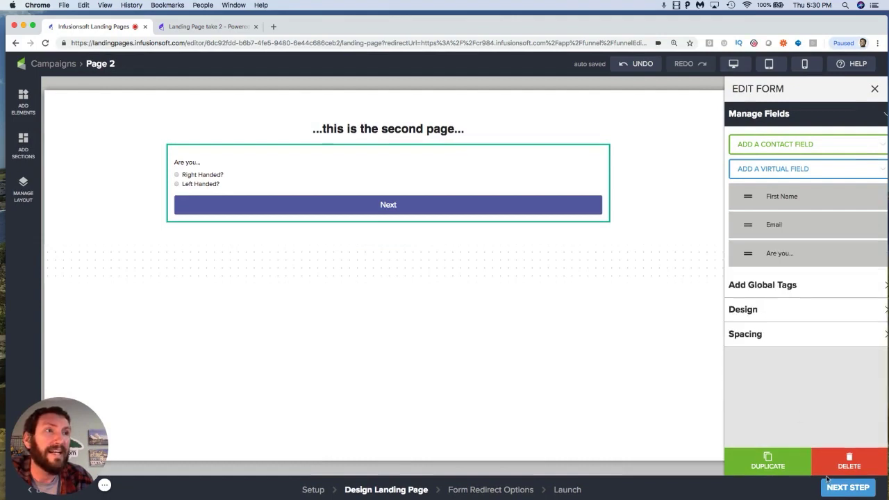
Step: Continue through the redirect options to the launch step and republish the landing page
left_click(840, 488)
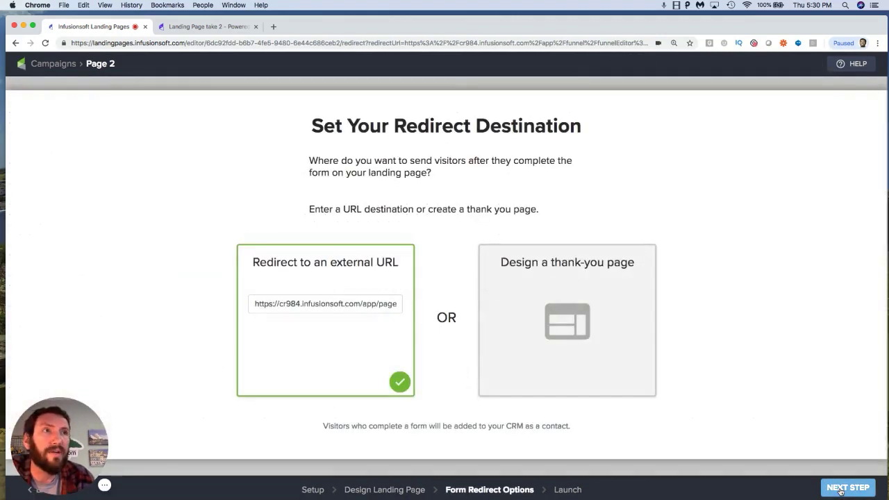
left_click(844, 488)
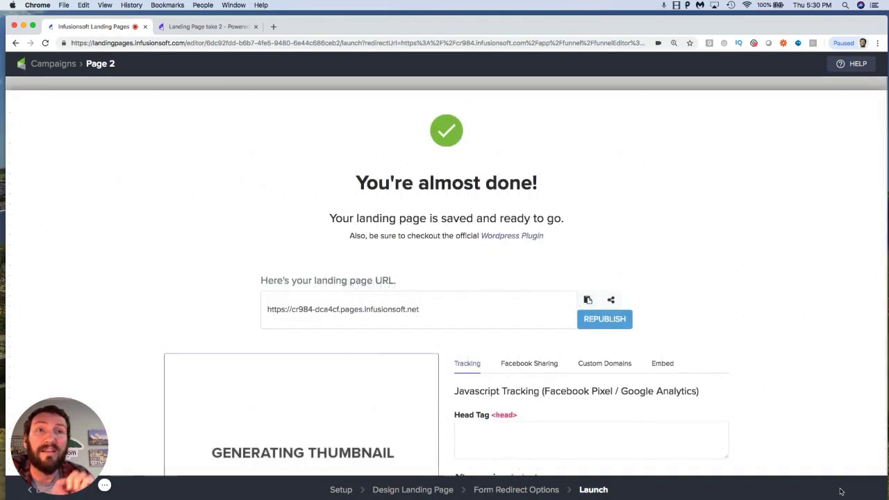
left_click(621, 323)
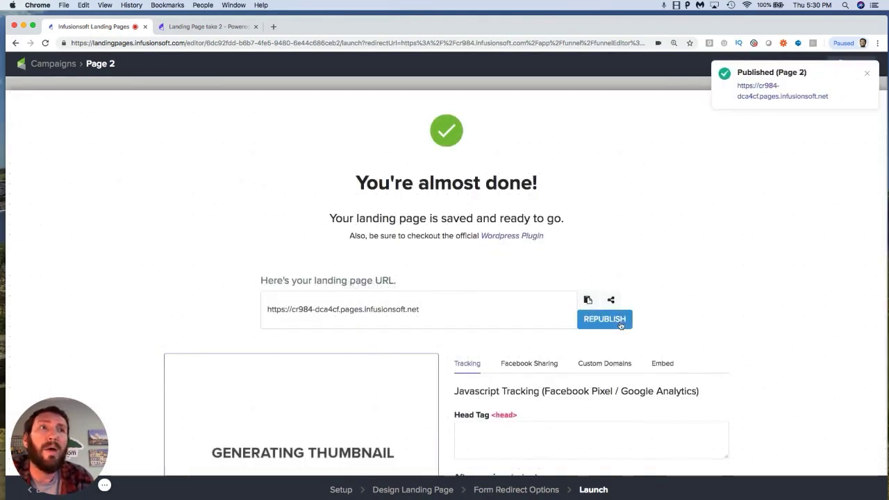
Step: Return to the campaign, open Landing Page take 2, and delete its First Name and Email fields
left_click(66, 64)
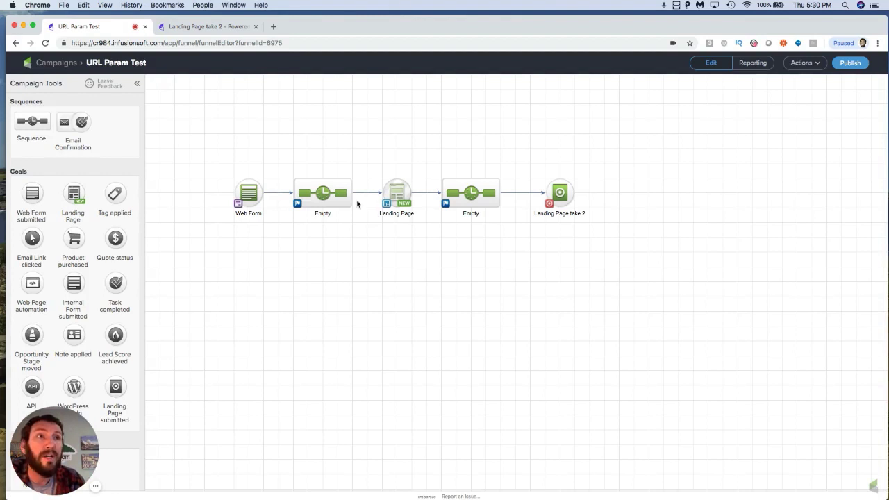
double_click(567, 196)
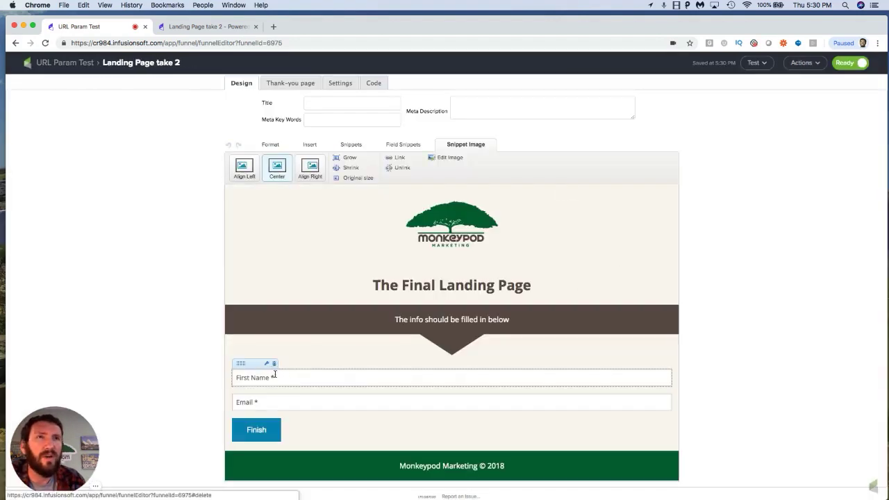
left_click(274, 366)
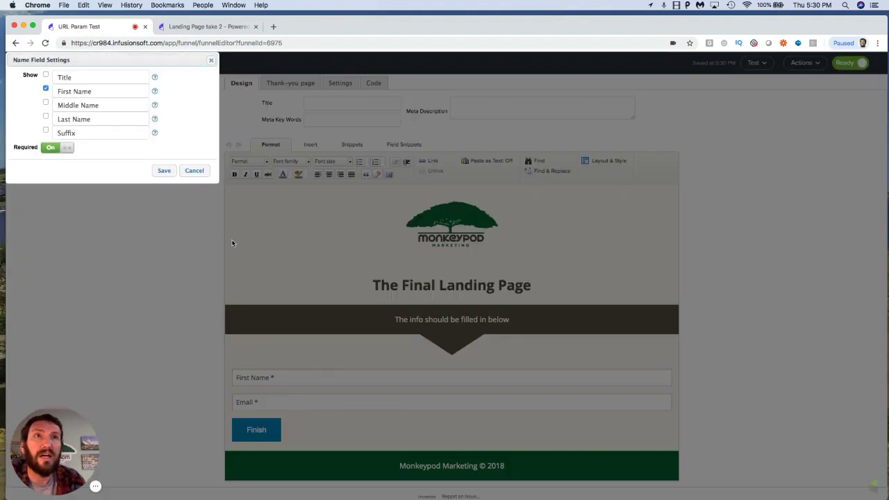
left_click(194, 171)
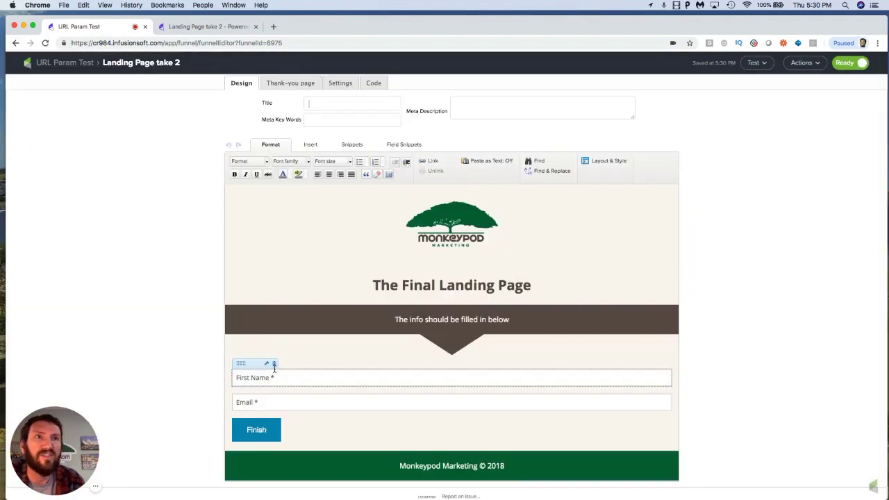
left_click(274, 366)
left_click(274, 365)
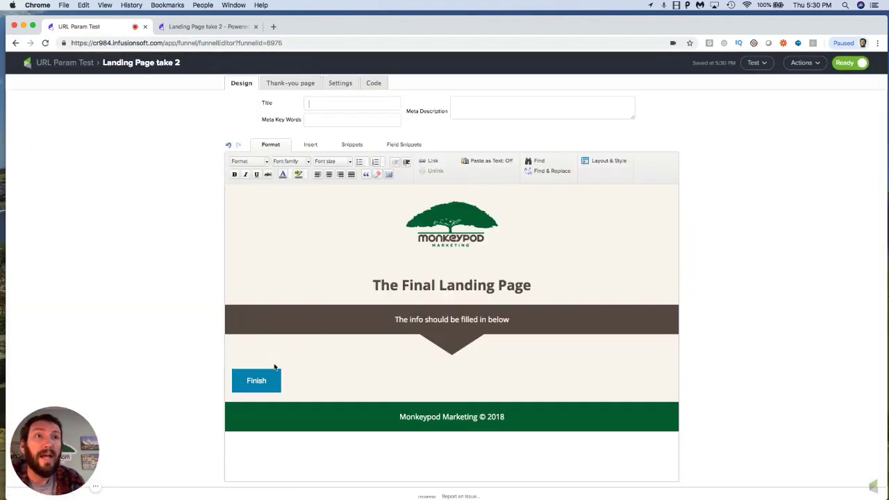
Step: Add a hidden field snippet to the form and set it to the Email field
left_click(421, 146)
left_click_drag(465, 168, 307, 388)
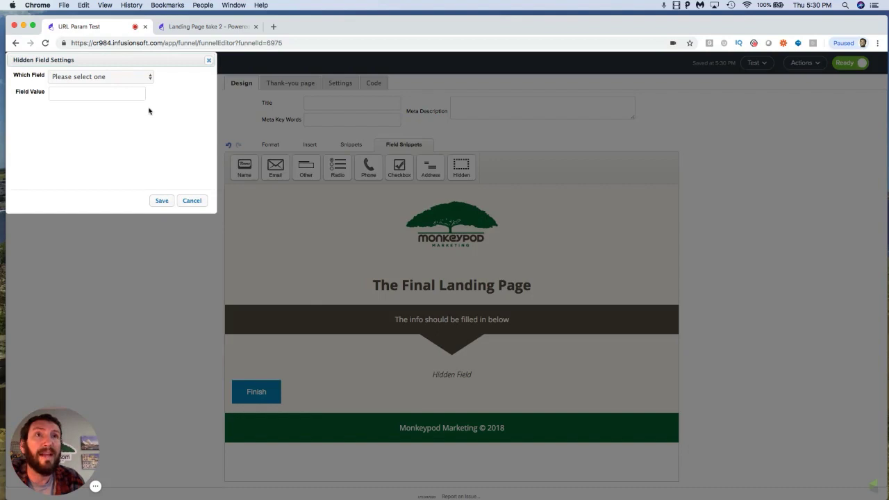
left_click(143, 77)
left_click(81, 175)
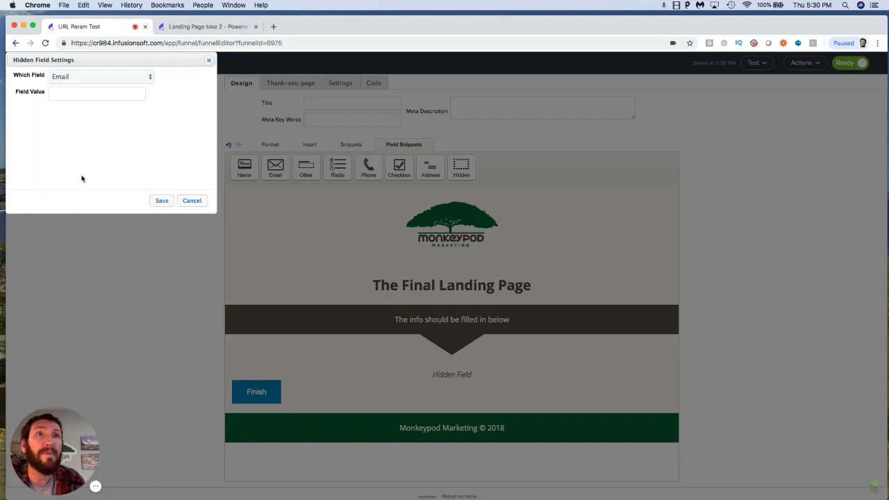
left_click(160, 200)
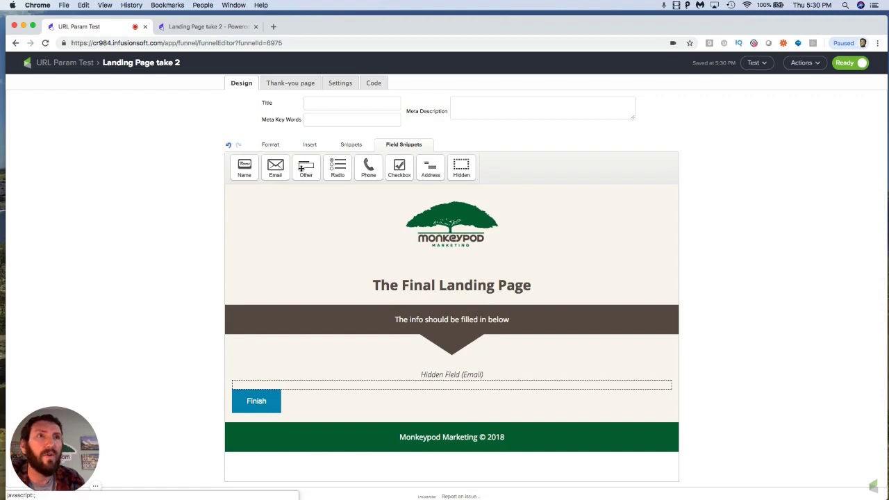
Step: Add an Other field snippet above the hidden field and set it to the Company field
left_click_drag(302, 171, 330, 381)
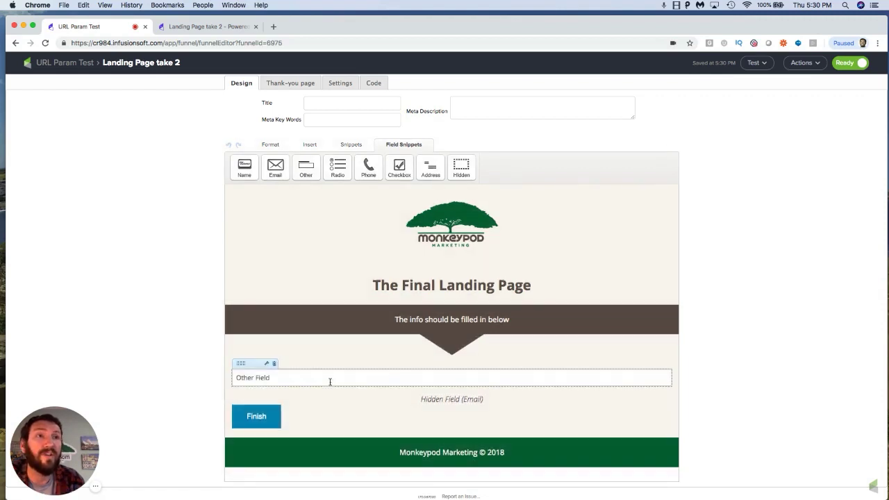
left_click(120, 77)
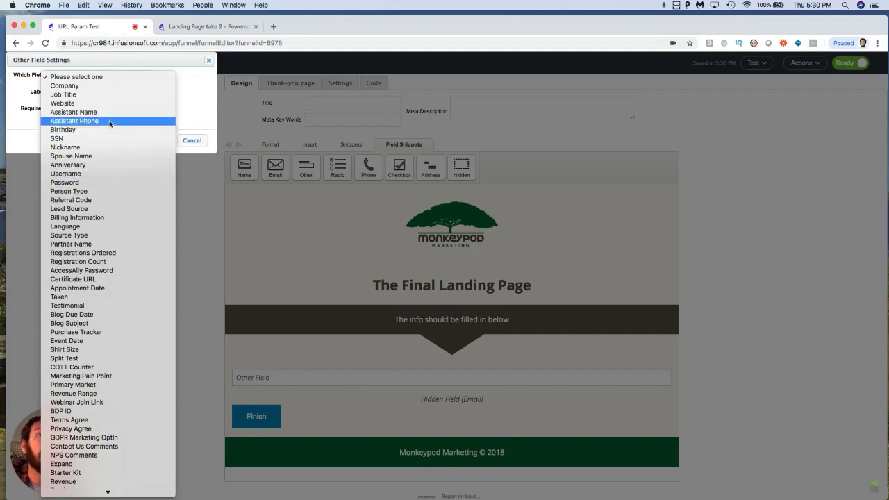
left_click(108, 86)
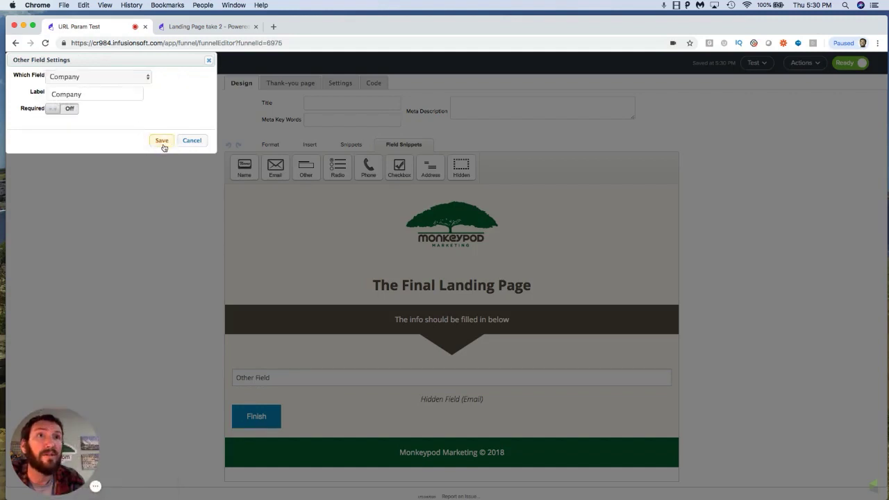
left_click(160, 141)
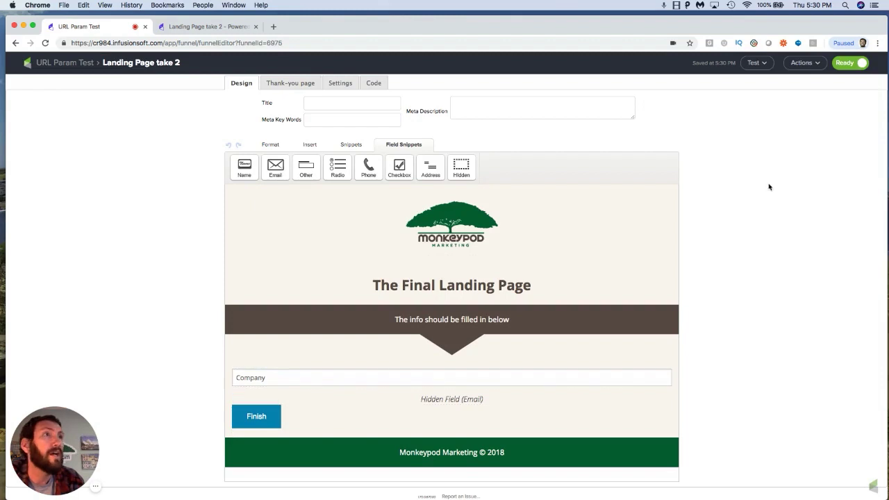
Step: Go back to the campaign canvas and publish the URL Param Test campaign
left_click(65, 62)
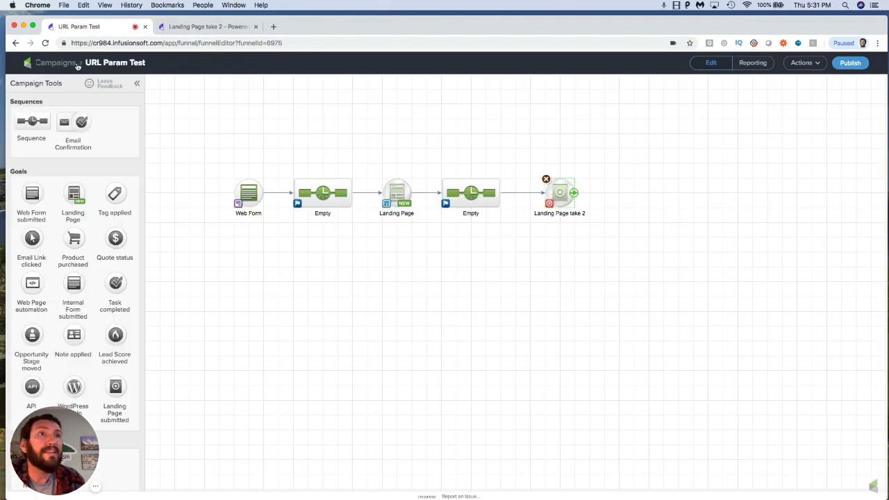
left_click_drag(355, 156, 426, 226)
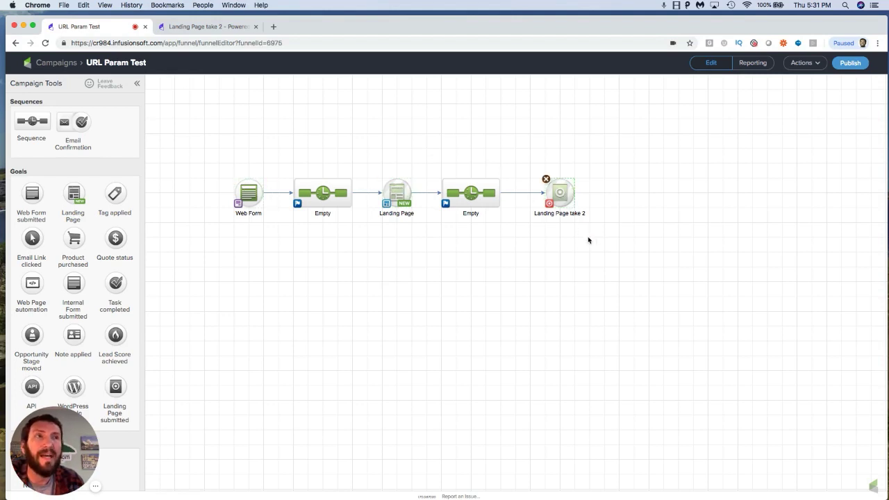
left_click_drag(358, 159, 436, 242)
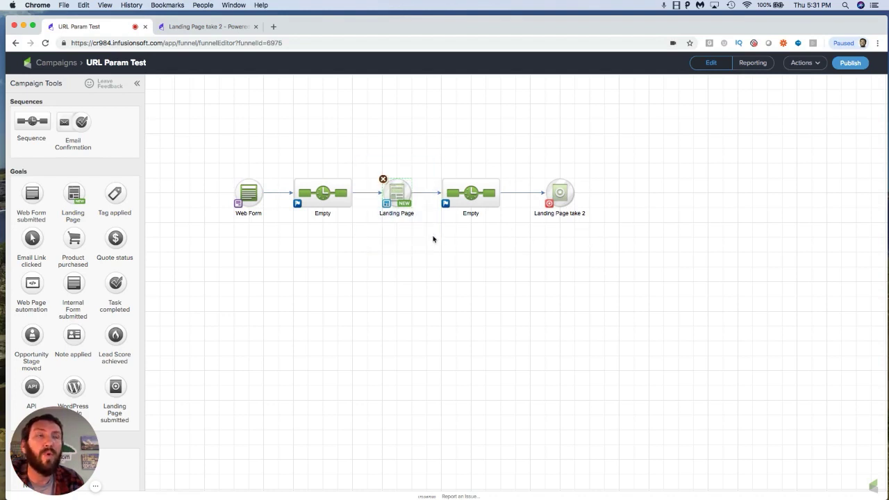
left_click(247, 189)
left_click(713, 166)
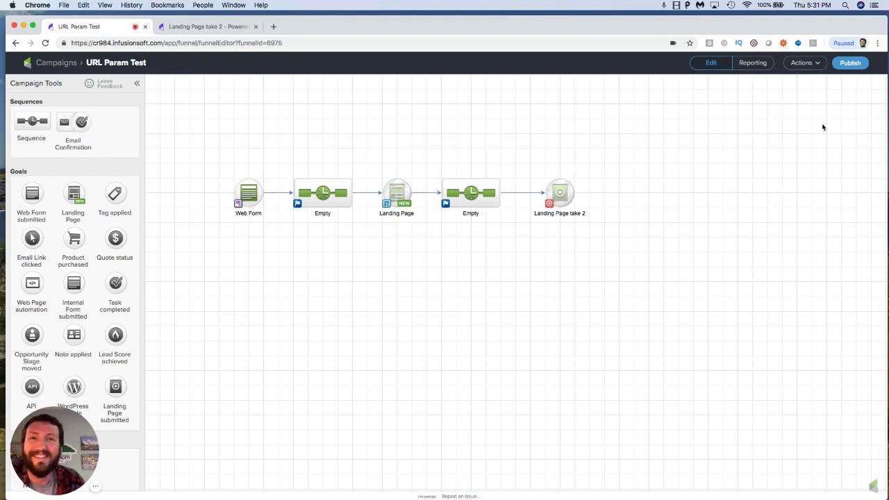
left_click(851, 64)
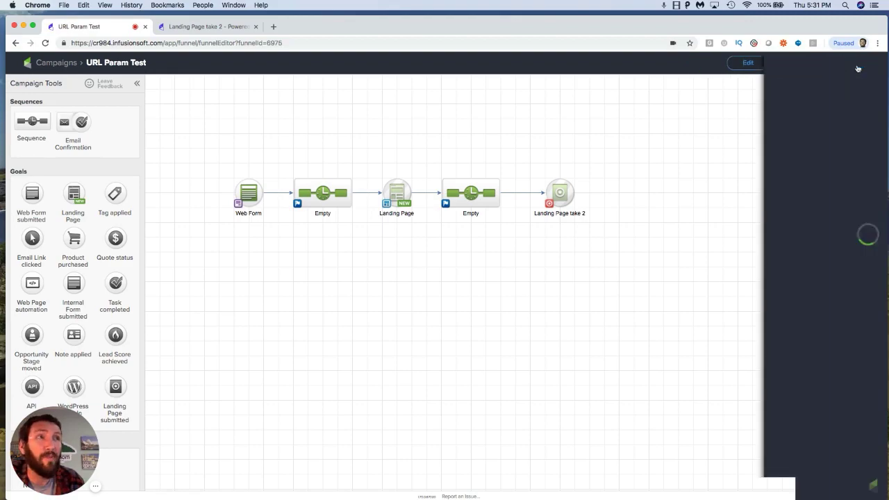